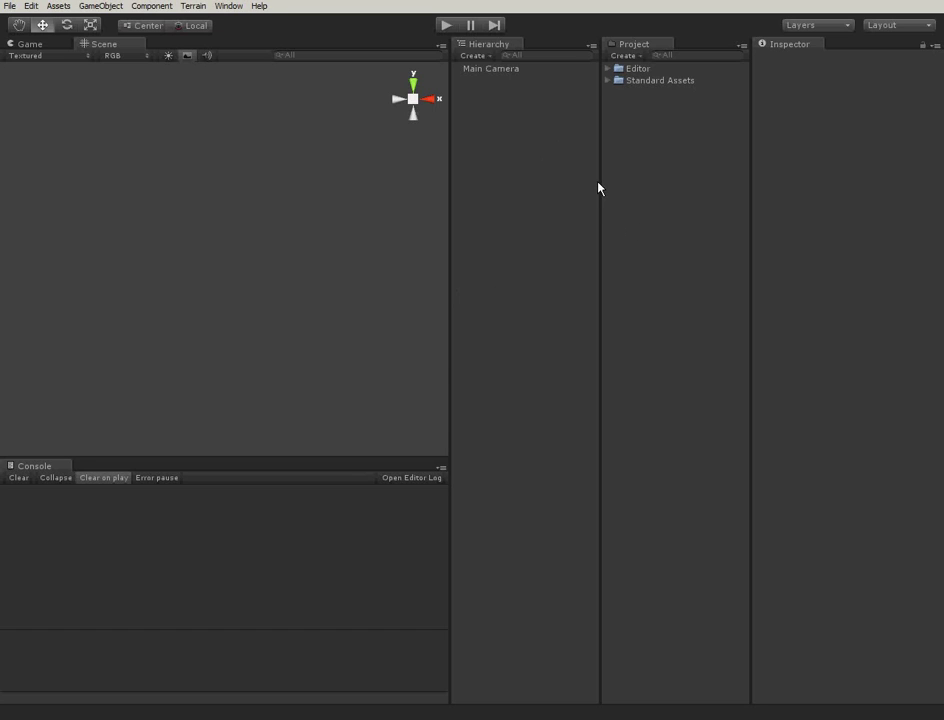
Expand and collapse the Editor and Standard Assets folders to inspect their contents.
{"action": "left_click", "coordinate": [607, 80]}
{"action": "left_click", "coordinate": [607, 68]}
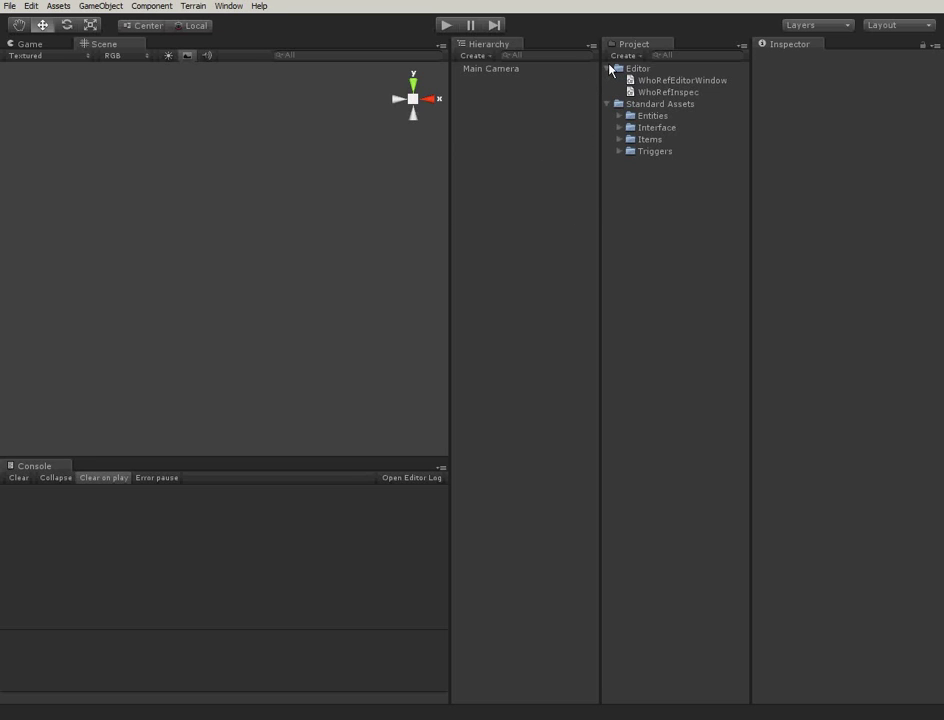
{"action": "left_click", "coordinate": [607, 68]}
{"action": "left_click", "coordinate": [607, 80]}
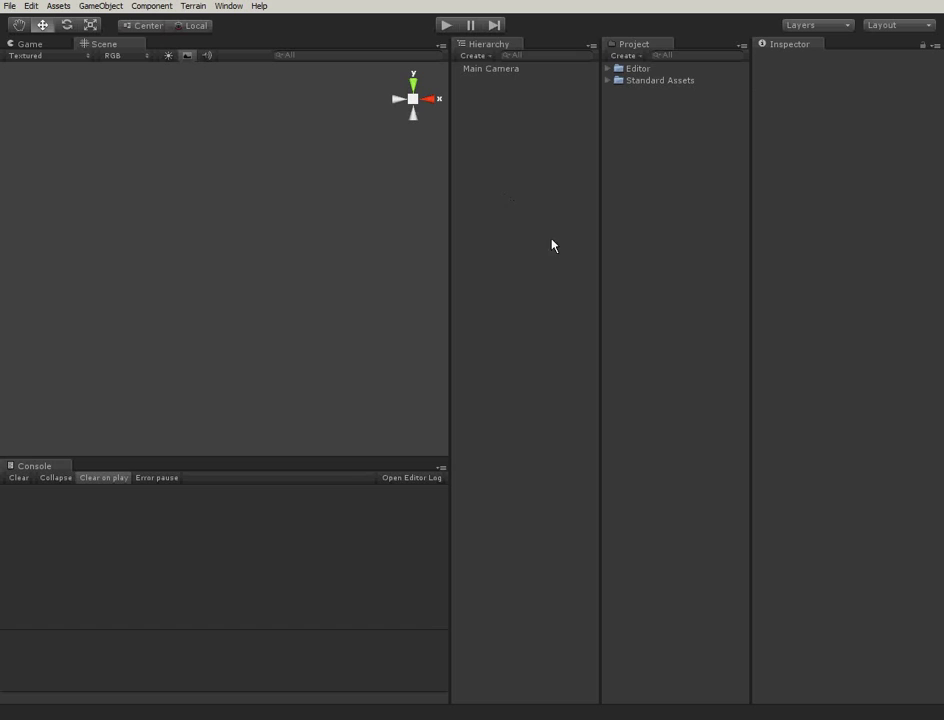
Import all assets from player_fps.unitypackage in My Documents as a custom package.
{"action": "right_click", "coordinate": [657, 203]}
{"action": "left_click", "coordinate": [689, 316]}
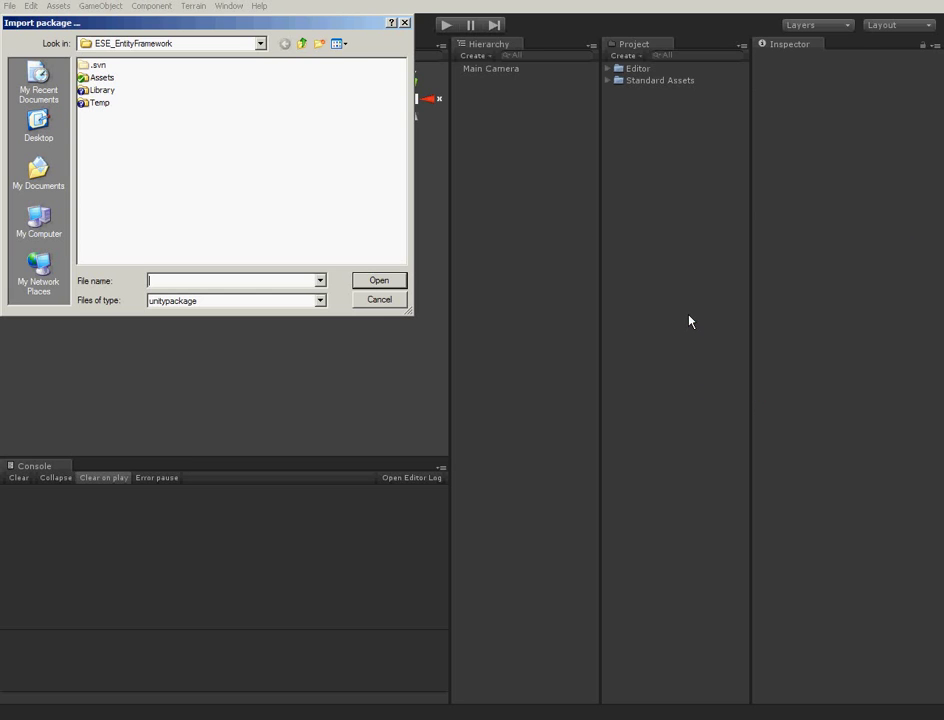
{"action": "left_click", "coordinate": [119, 45]}
{"action": "left_click", "coordinate": [124, 81]}
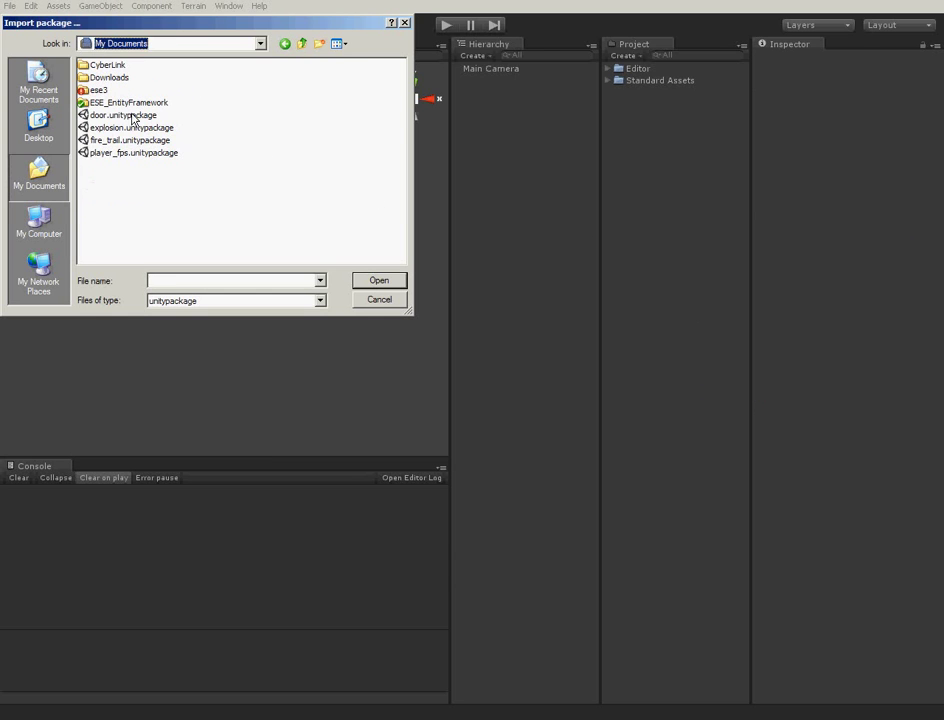
{"action": "left_click", "coordinate": [122, 153]}
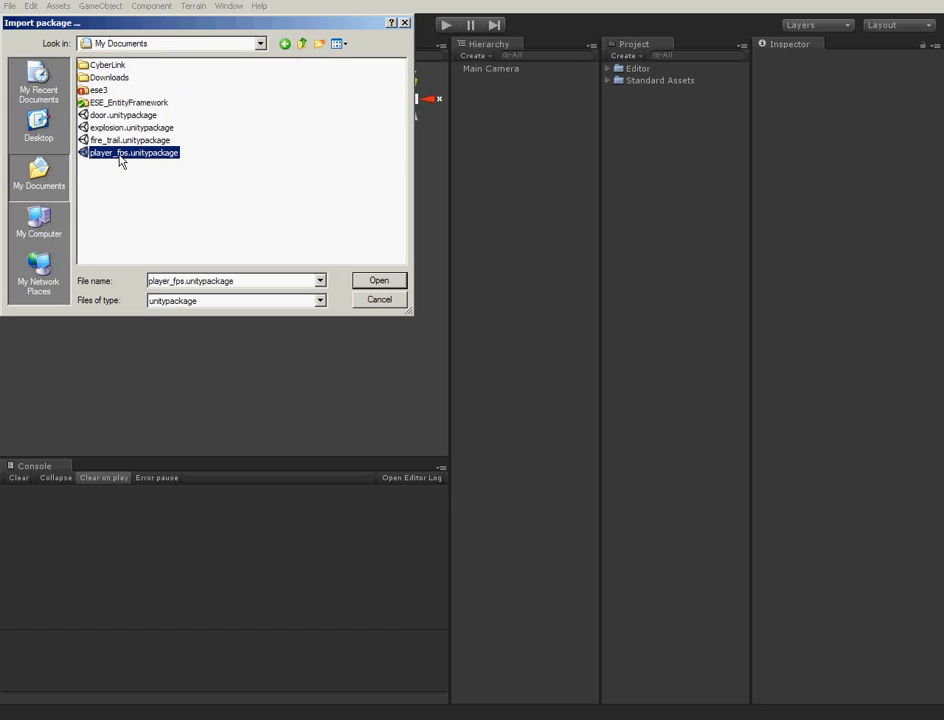
{"action": "left_click", "coordinate": [376, 281]}
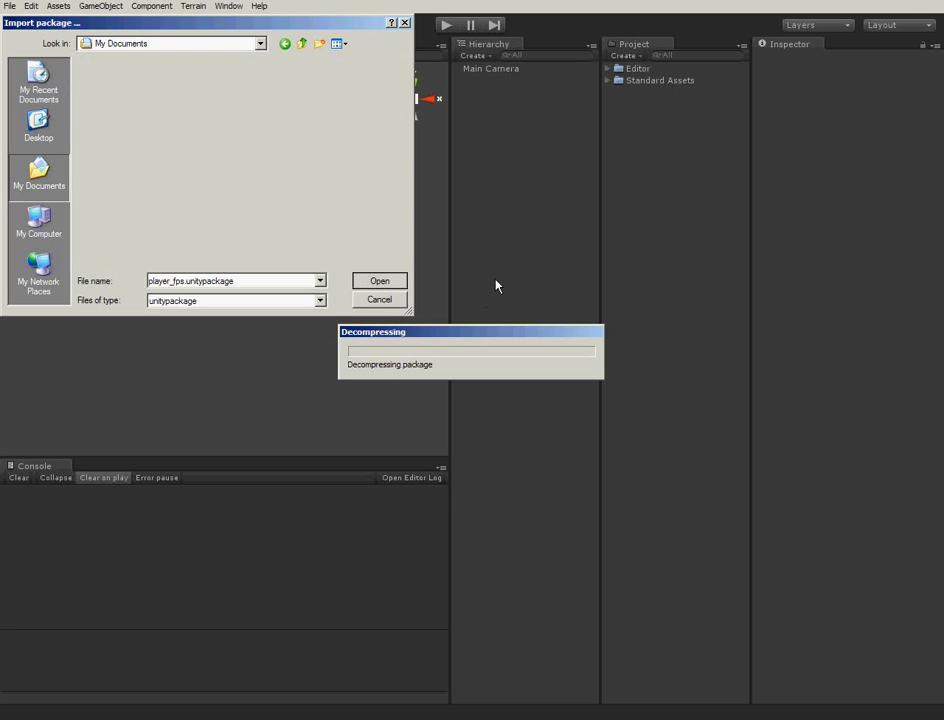
{"action": "left_click", "coordinate": [306, 246]}
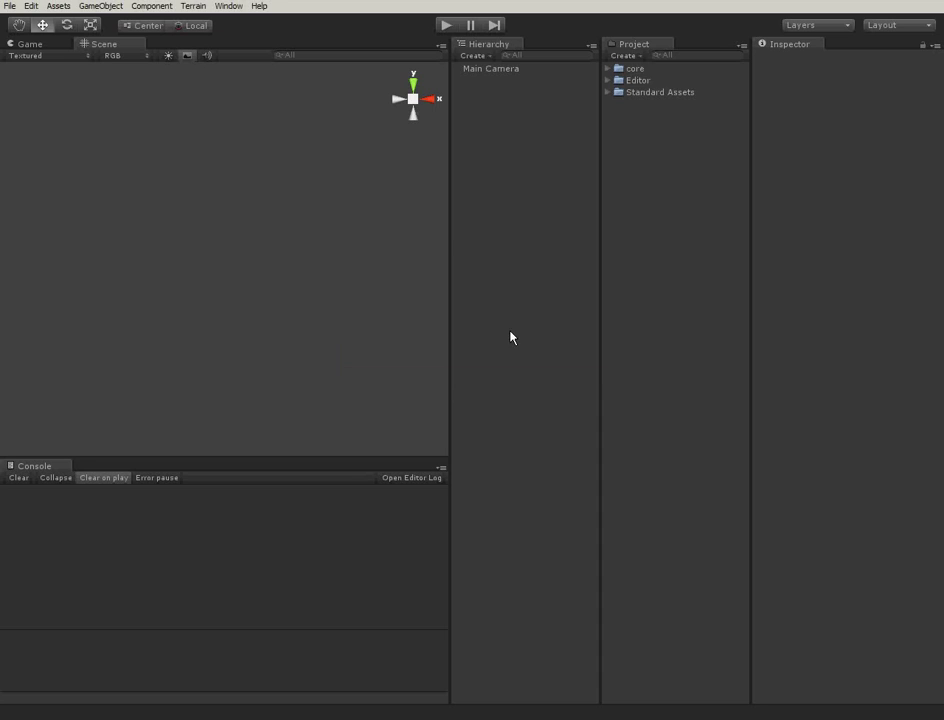
Create a cube at X 0, Y 0, push it back along Z, and duplicate it front-left.
{"action": "left_click", "coordinate": [101, 6]}
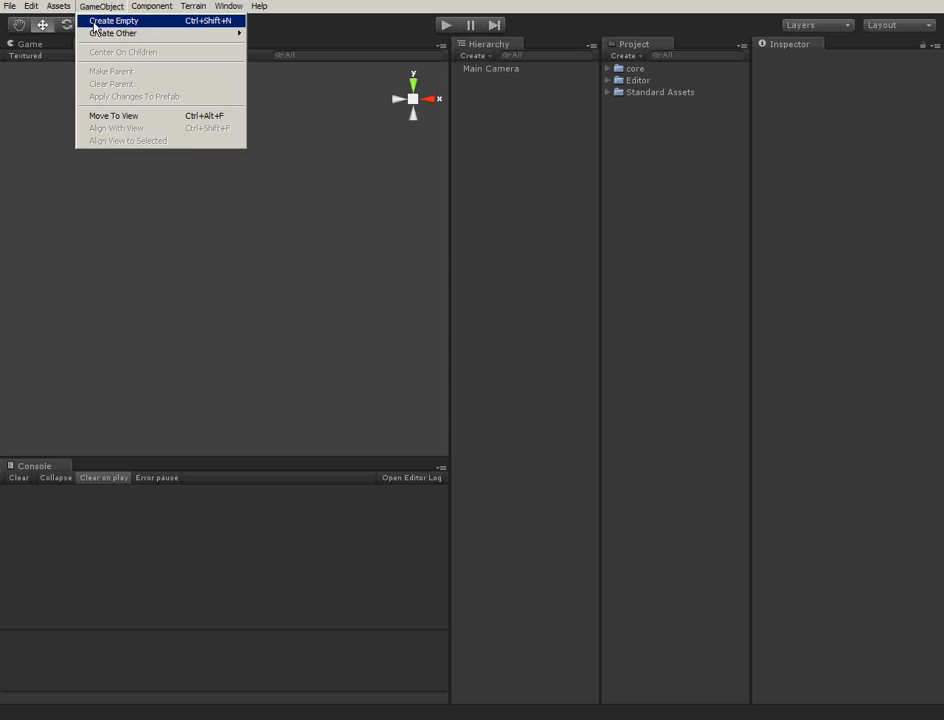
{"action": "mouse_move", "coordinate": [170, 33]}
{"action": "left_click", "coordinate": [312, 146]}
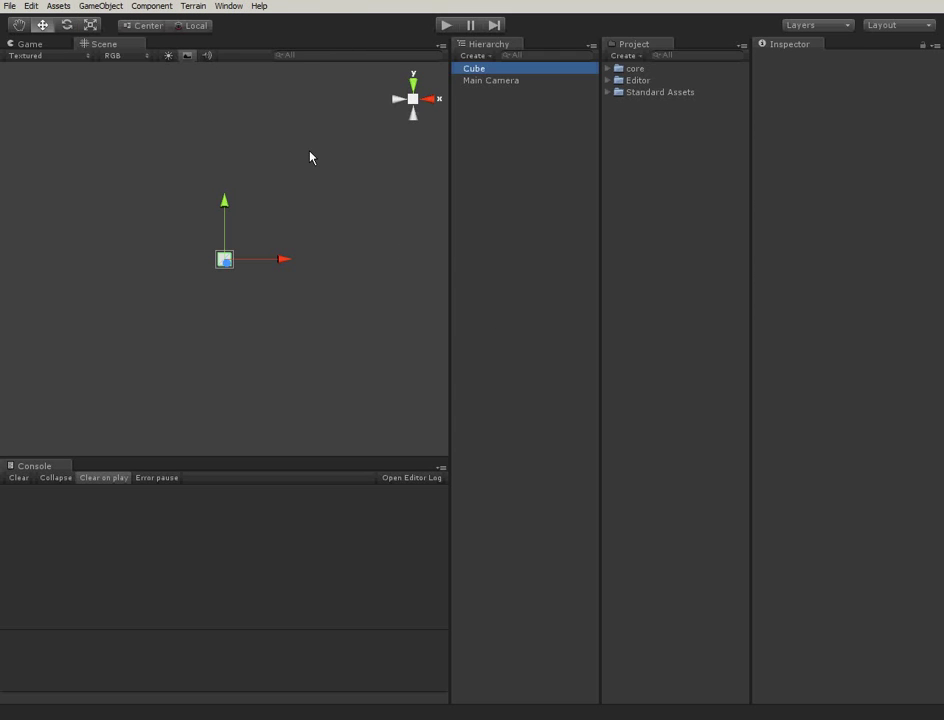
{"action": "double_click", "coordinate": [775, 120]}
{"action": "type", "text": "0"}
{"action": "key", "text": "Tab"}
{"action": "type", "text": "0"}
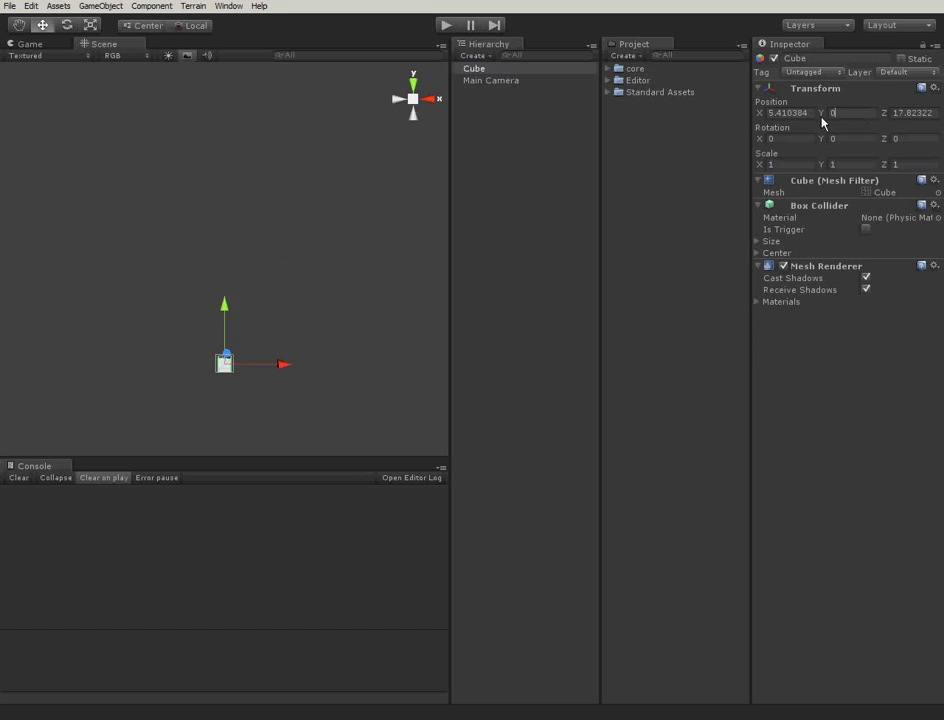
{"action": "left_click", "coordinate": [916, 120]}
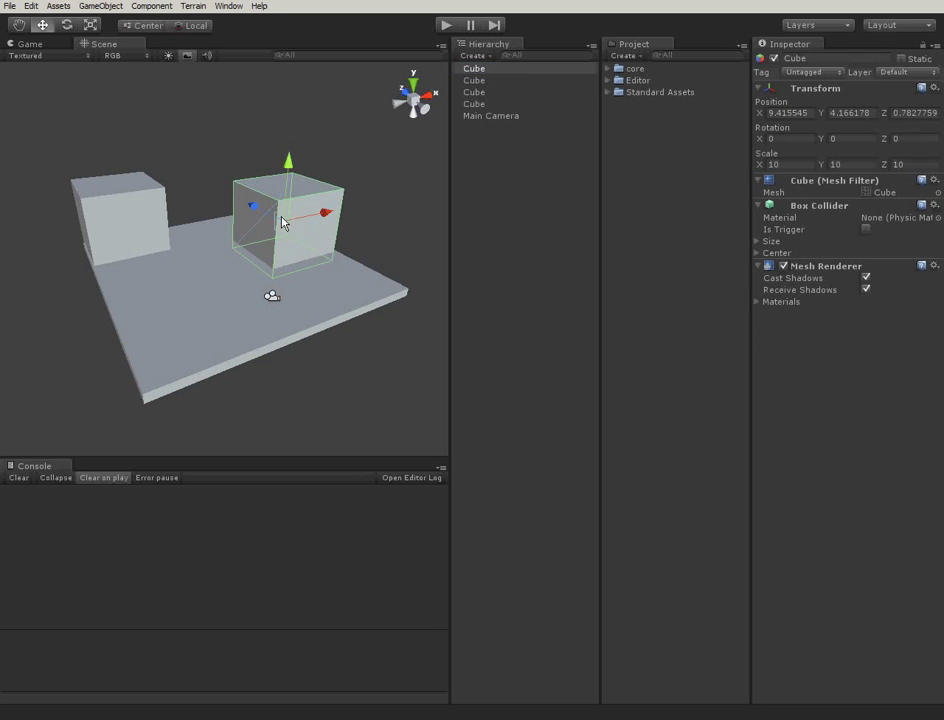
{"action": "left_click_drag", "start_coordinate": [282, 219], "coordinate": [17, 327]}
{"action": "key", "text": "ctrl+d"}
{"action": "key", "text": "ctrl+d"}
{"action": "right_click_drag", "start_coordinate": [17, 327], "coordinate": [485, 208]}
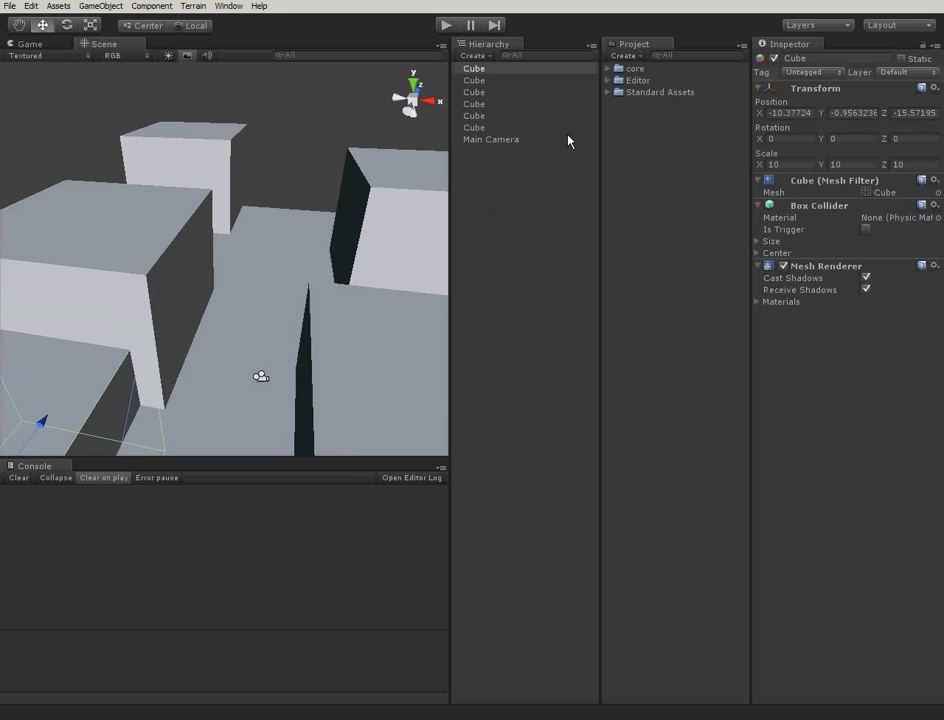
Place the player prefab from core/player into the scene and expand its children.
{"action": "left_click", "coordinate": [608, 68]}
{"action": "left_click", "coordinate": [619, 80]}
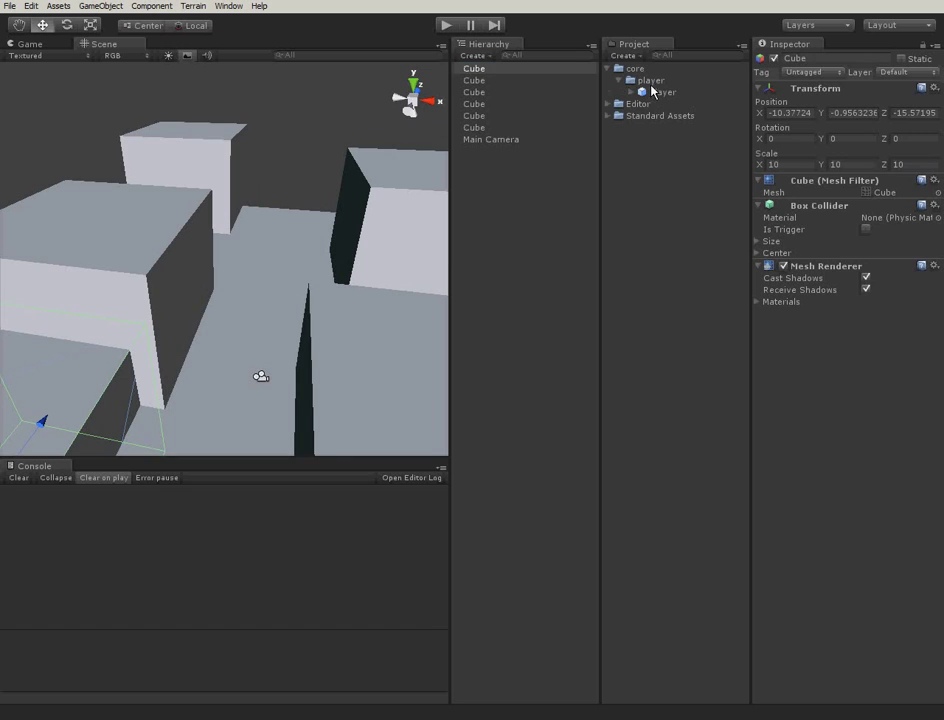
{"action": "left_click_drag", "start_coordinate": [652, 90], "coordinate": [393, 213]}
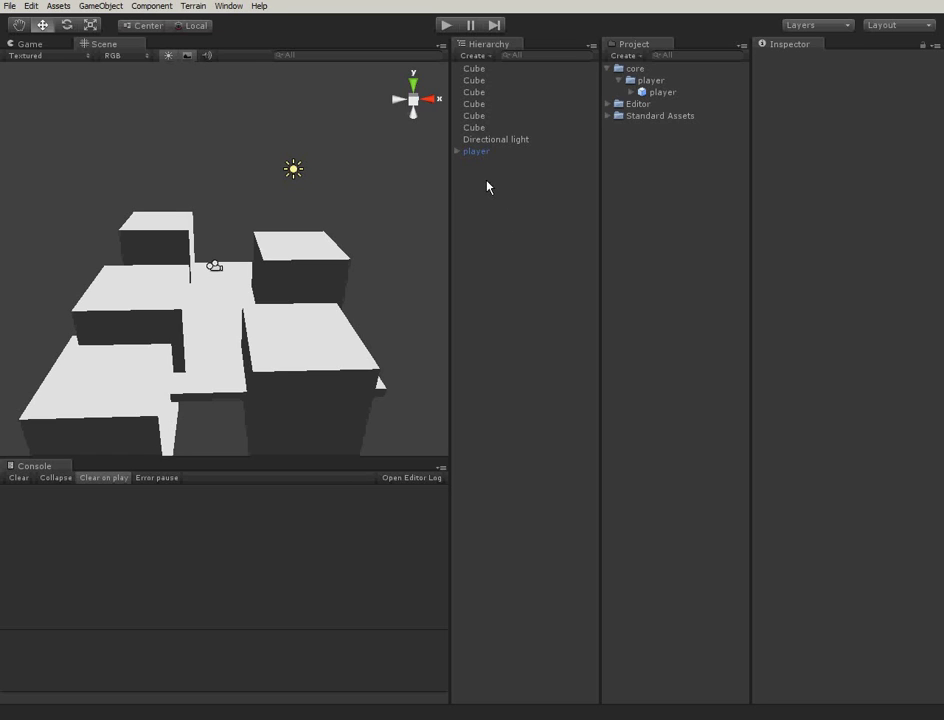
{"action": "left_click", "coordinate": [457, 151]}
Create an empty GameObject at position 0, 0, 0.
{"action": "left_click", "coordinate": [607, 116]}
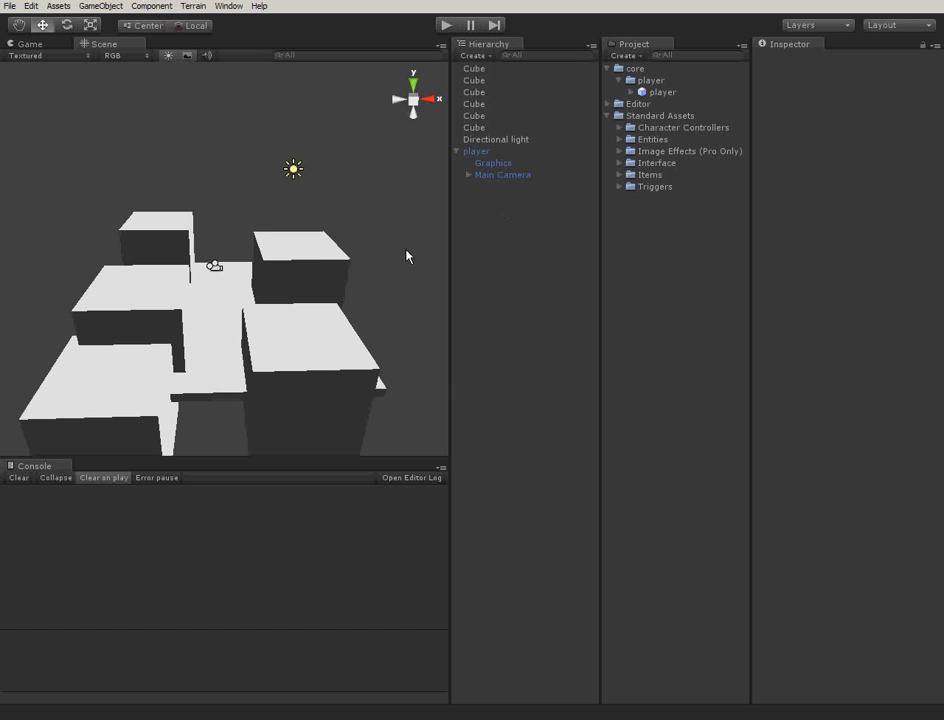
{"action": "scroll", "coordinate": [354, 179], "scroll_direction": "up", "scroll_amount": 5}
{"action": "left_click_drag", "start_coordinate": [354, 179], "coordinate": [487, 215], "text": "alt"}
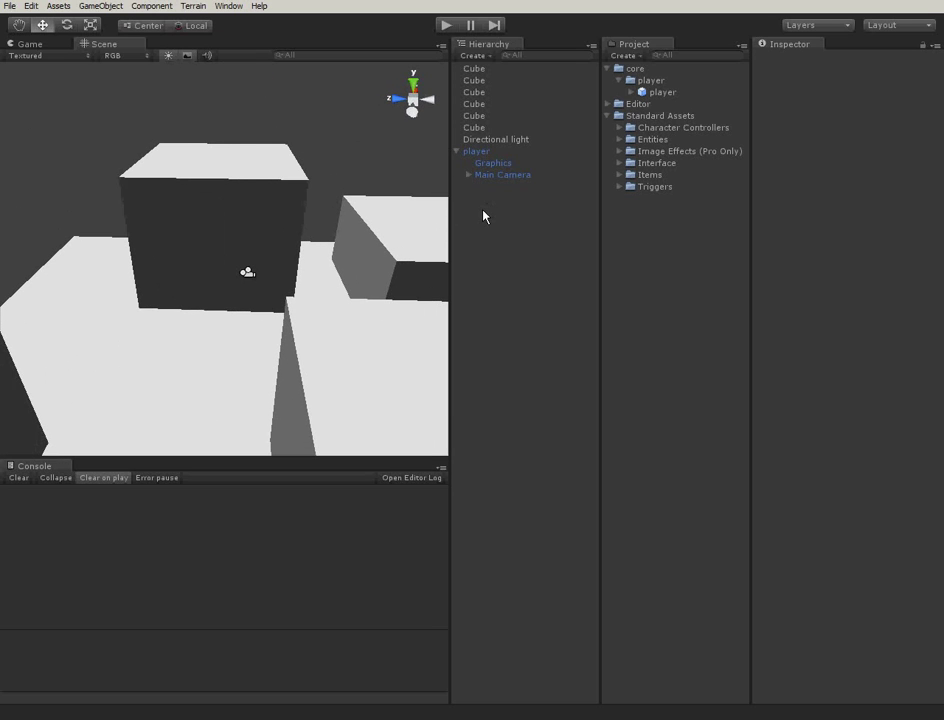
{"action": "key", "text": "ctrl+shift+n"}
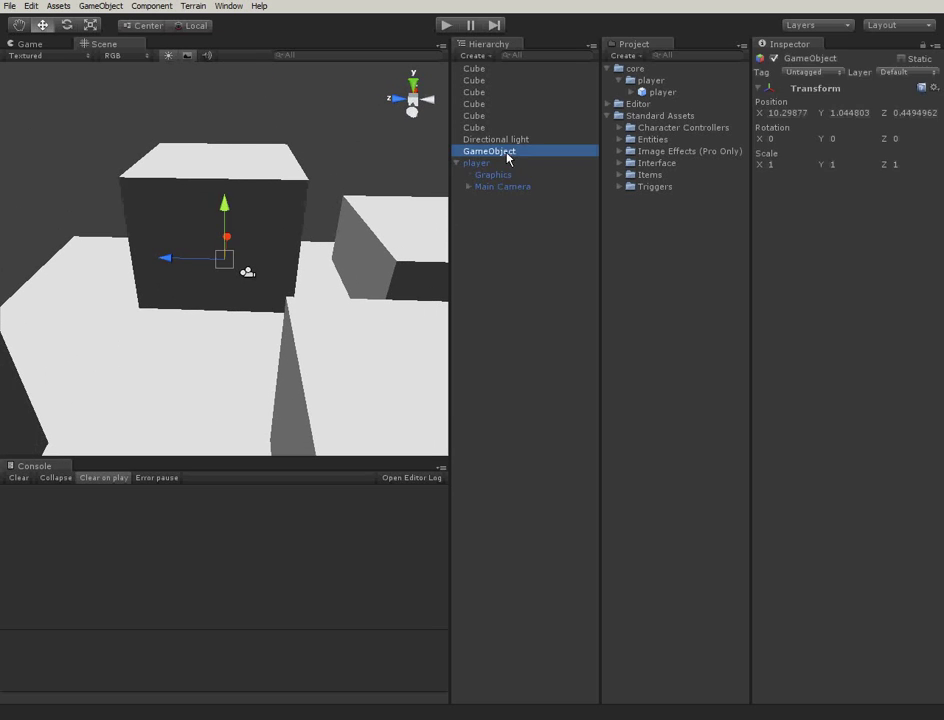
{"action": "left_click", "coordinate": [802, 114]}
{"action": "left_click", "coordinate": [858, 114]}
{"action": "type", "text": "0"}
{"action": "left_click", "coordinate": [918, 114]}
{"action": "type", "text": "0"}
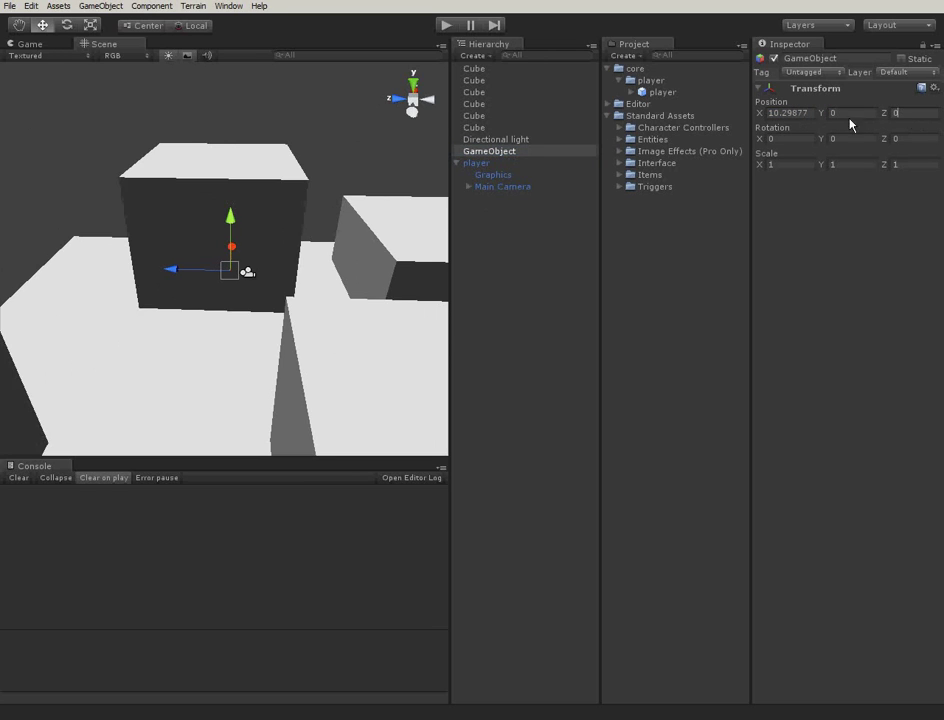
{"action": "left_click", "coordinate": [800, 115]}
{"action": "type", "text": "0"}
Parent the GameObject under the player's Main Camera and zero its local position.
{"action": "left_click_drag", "start_coordinate": [420, 235], "coordinate": [477, 204], "text": "alt"}
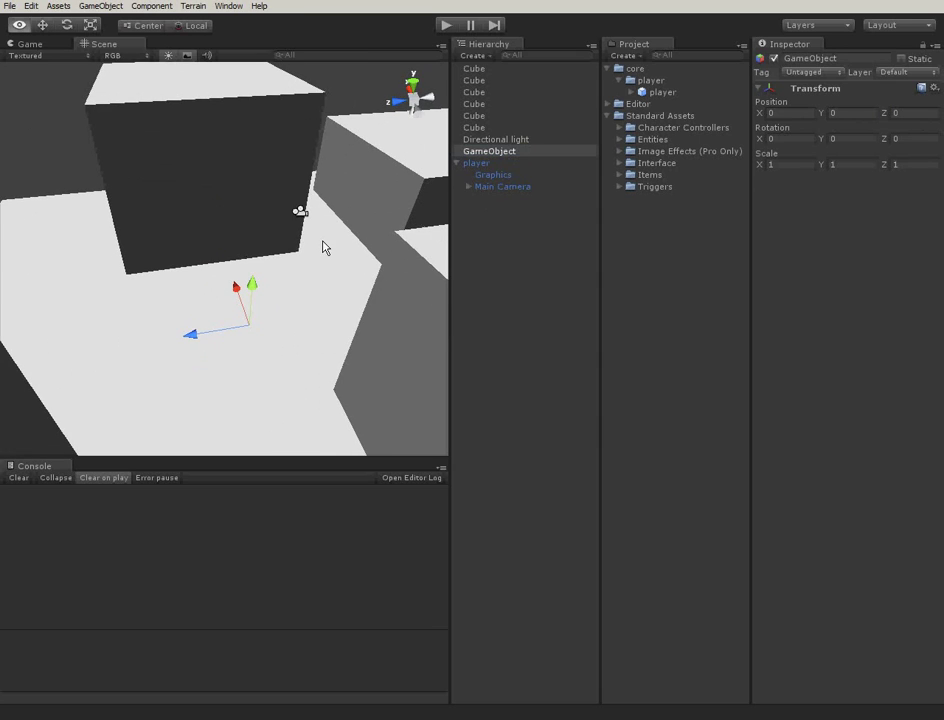
{"action": "left_click_drag", "start_coordinate": [324, 246], "coordinate": [430, 225], "text": "alt"}
{"action": "left_click_drag", "start_coordinate": [492, 151], "coordinate": [474, 180]}
{"action": "left_click", "coordinate": [507, 386]}
{"action": "left_click", "coordinate": [469, 175]}
{"action": "left_click_drag", "start_coordinate": [300, 250], "coordinate": [370, 246], "text": "alt"}
{"action": "left_click", "coordinate": [790, 113]}
{"action": "type", "text": "0"}
{"action": "left_click", "coordinate": [862, 113]}
{"action": "type", "text": "0"}
{"action": "left_click", "coordinate": [920, 113]}
{"action": "type", "text": "0"}
{"action": "key", "text": "Return"}
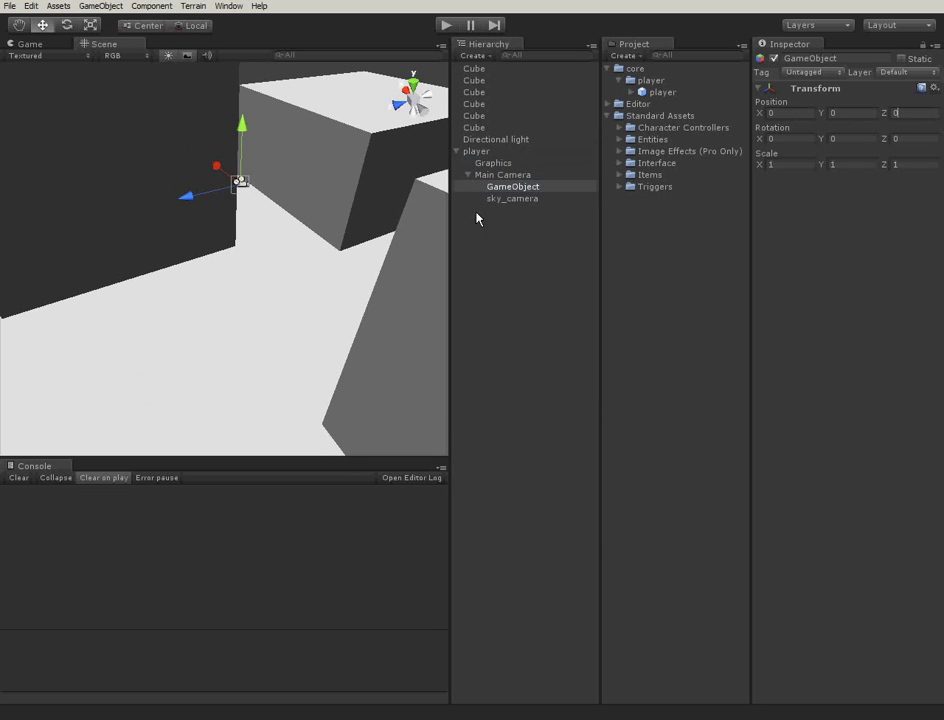
Nudge the GameObject just in front of the camera, to roughly 0.52, -0.17, 0.47.
{"action": "left_click_drag", "start_coordinate": [440, 205], "coordinate": [300, 252], "text": "alt"}
{"action": "left_click_drag", "start_coordinate": [209, 263], "coordinate": [177, 291]}
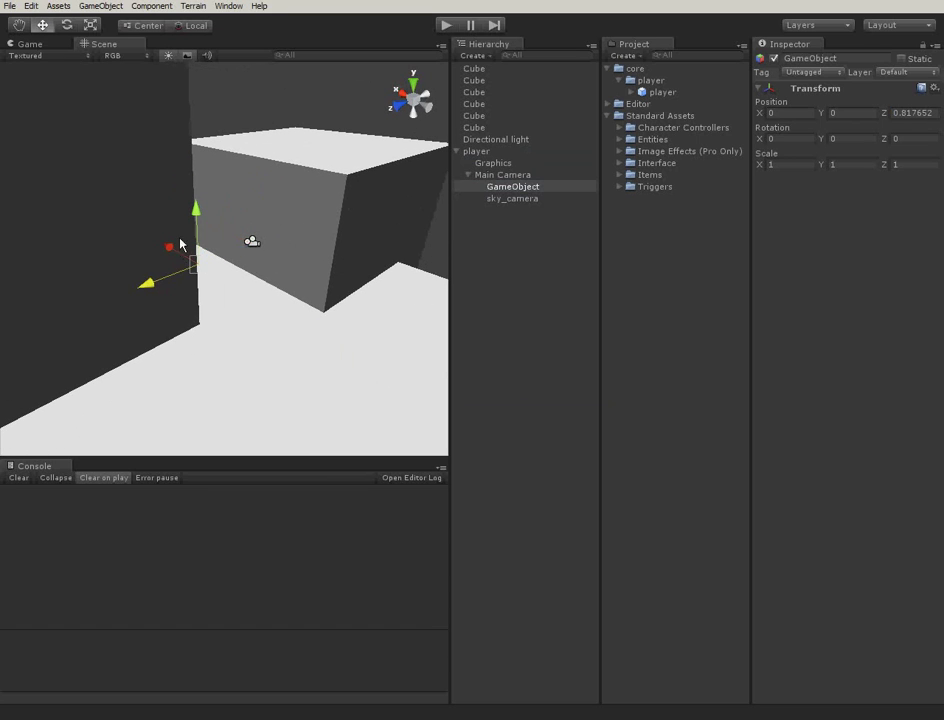
{"action": "left_click_drag", "start_coordinate": [181, 246], "coordinate": [208, 246]}
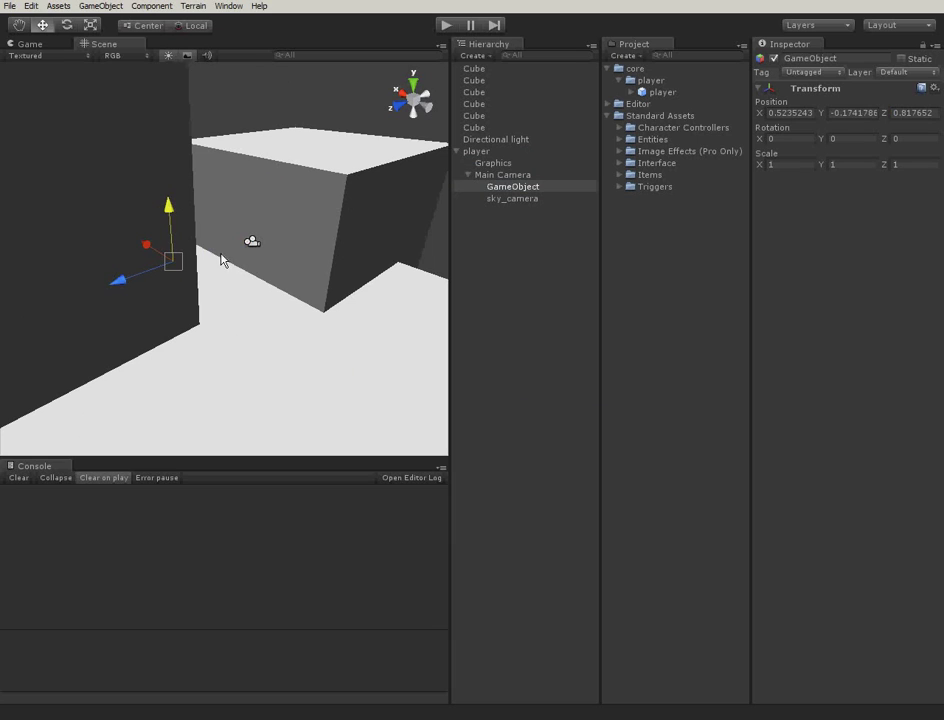
{"action": "left_click_drag", "start_coordinate": [116, 266], "coordinate": [170, 258]}
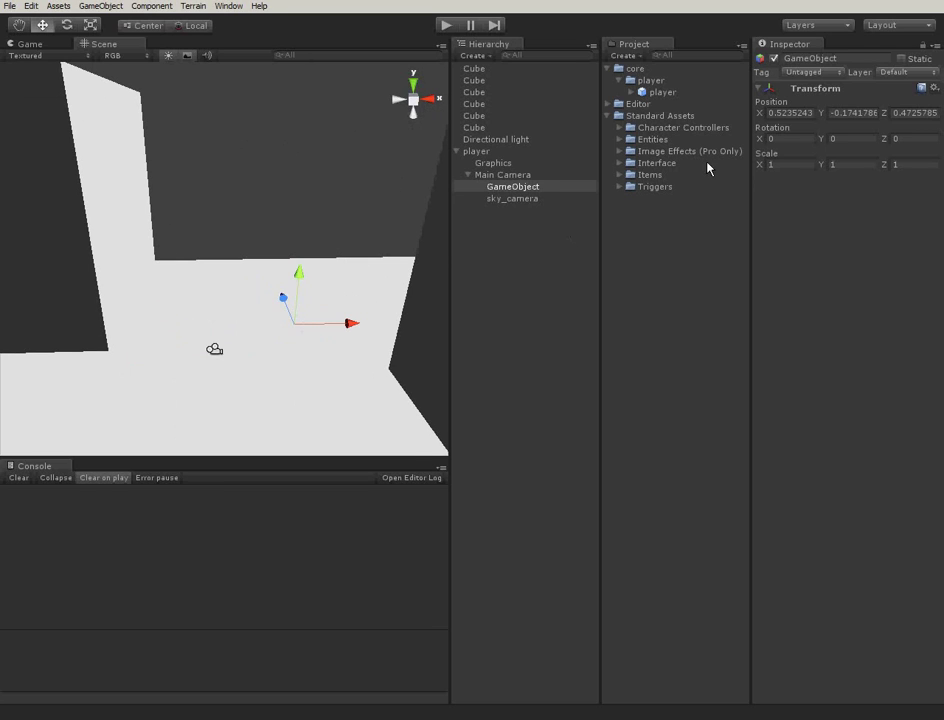
Attach the Spawner script from Standard Assets/Entities to the GameObject.
{"action": "left_click", "coordinate": [657, 231]}
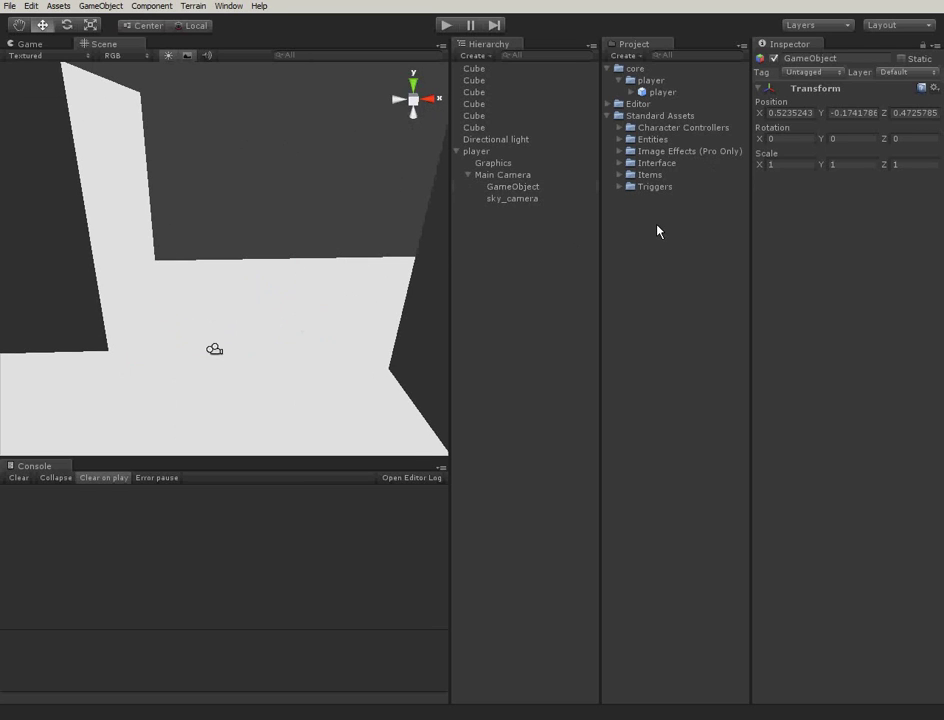
{"action": "left_click", "coordinate": [619, 187]}
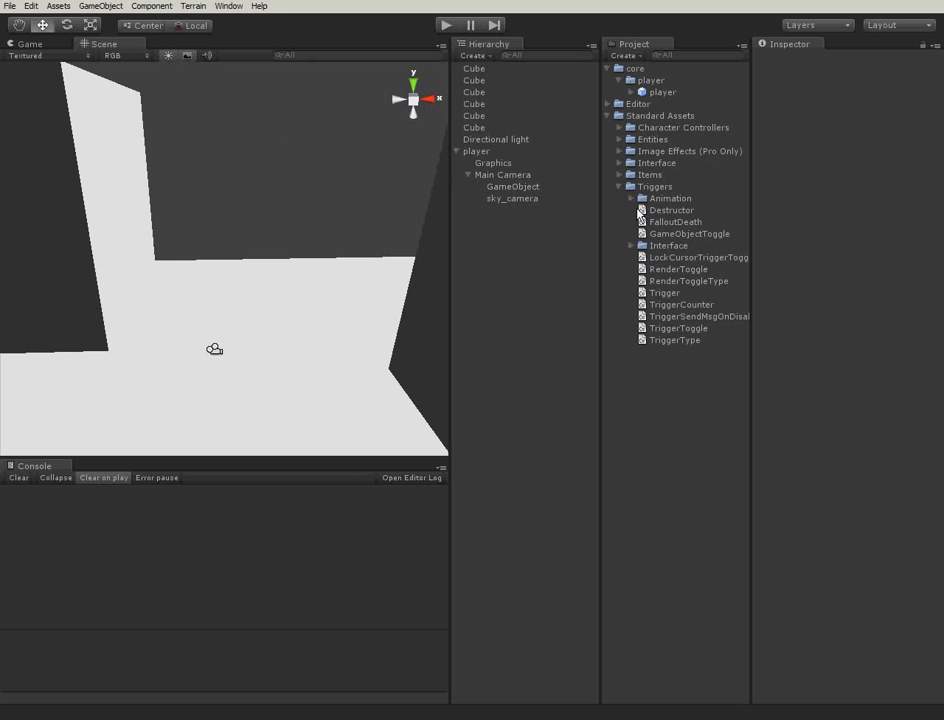
{"action": "left_click", "coordinate": [620, 139]}
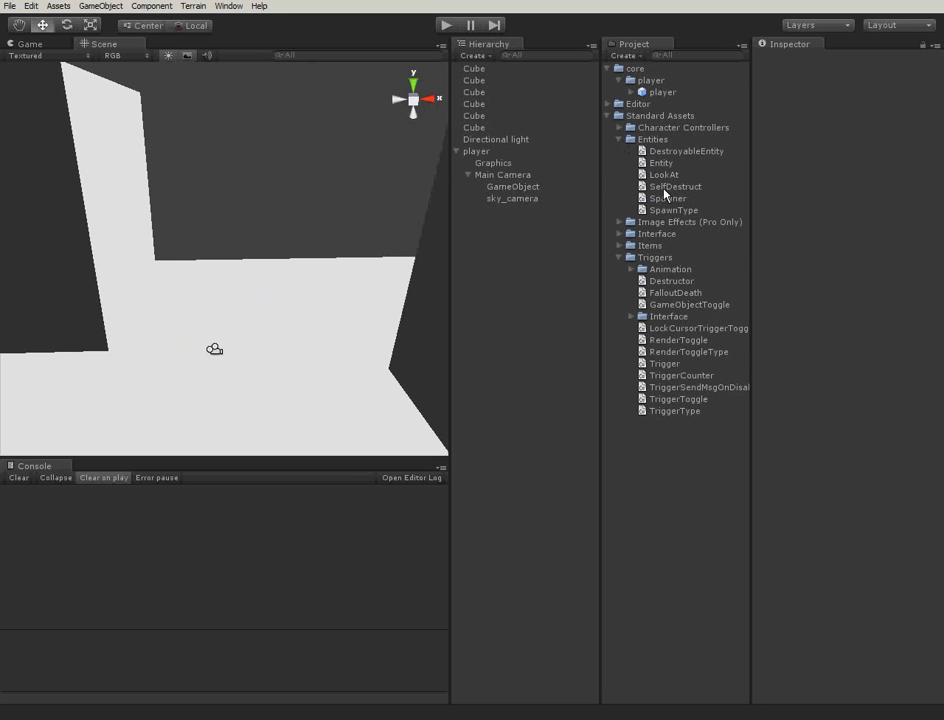
{"action": "left_click_drag", "start_coordinate": [665, 200], "coordinate": [533, 189]}
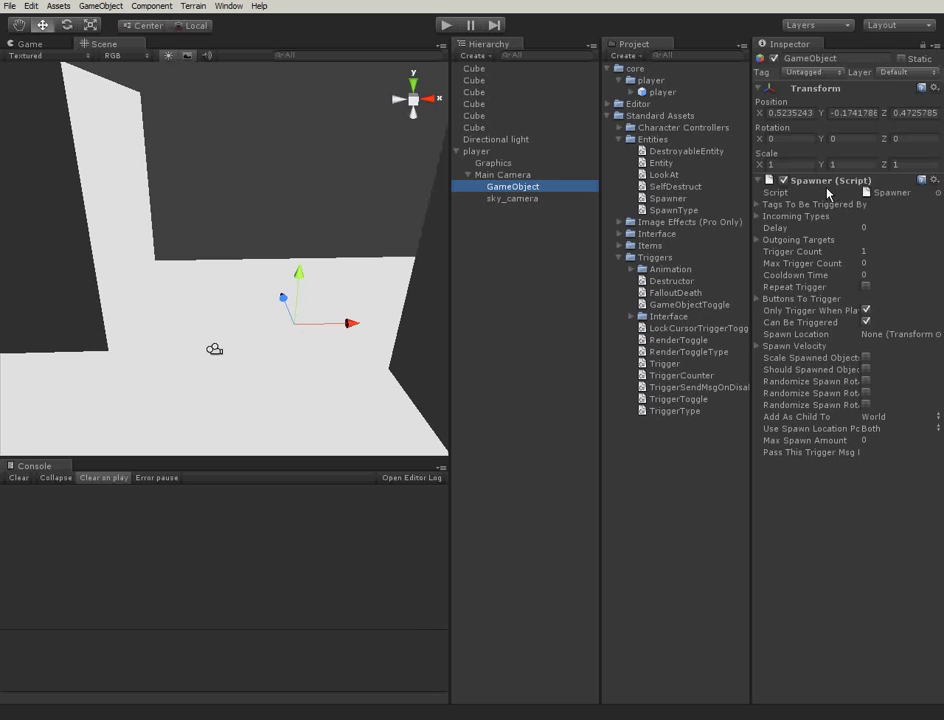
Widen the Inspector and expand Outgoing Targets, Incoming Types and Tags To Be Triggered By.
{"action": "left_click_drag", "start_coordinate": [750, 290], "coordinate": [655, 289]}
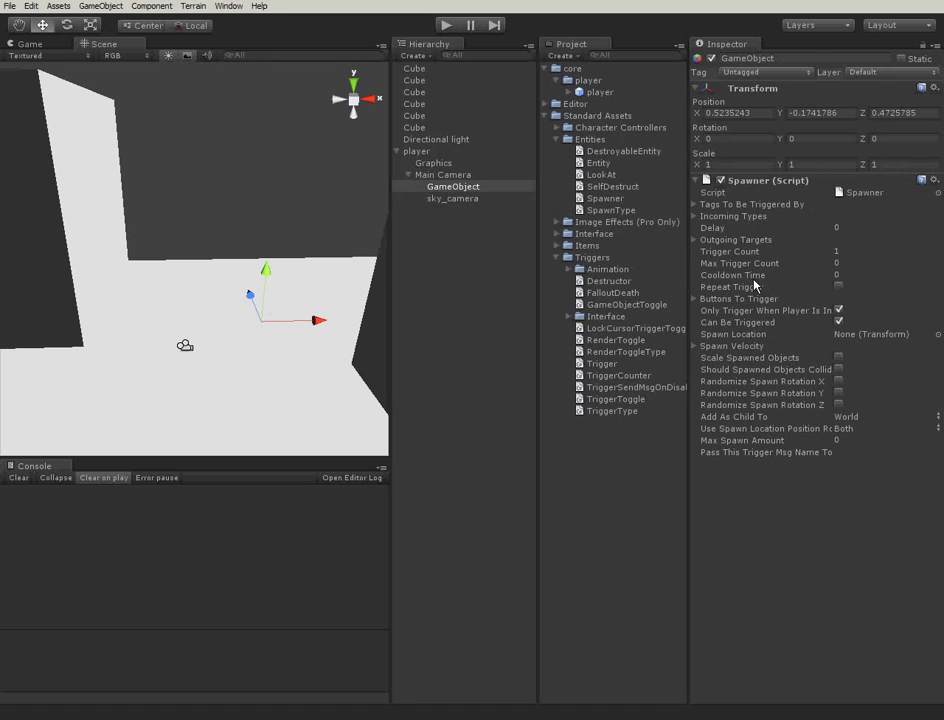
{"action": "left_click", "coordinate": [694, 240]}
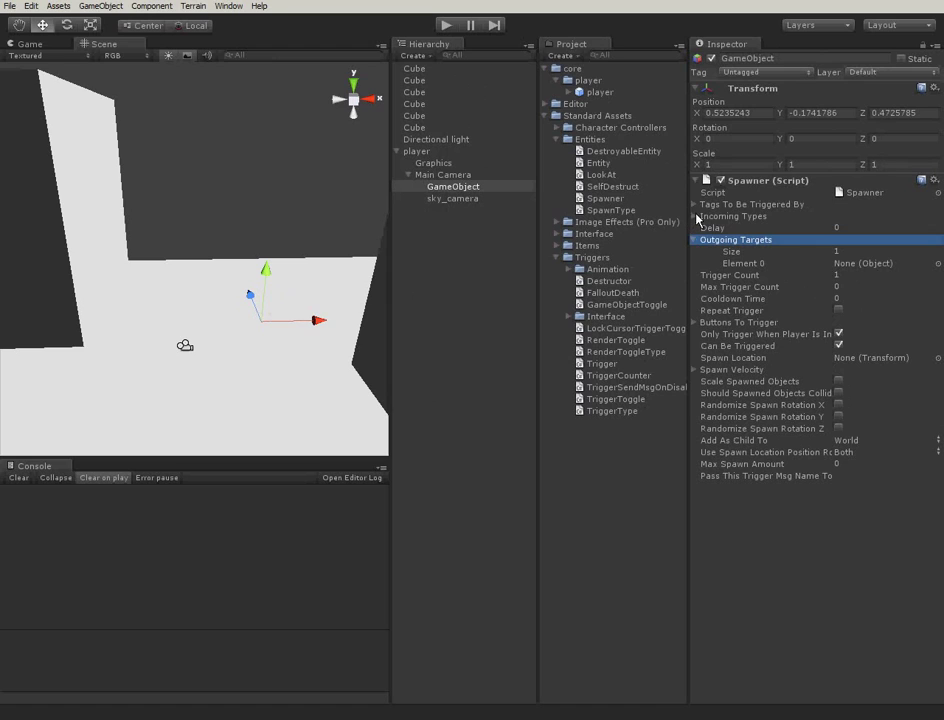
{"action": "left_click", "coordinate": [692, 216]}
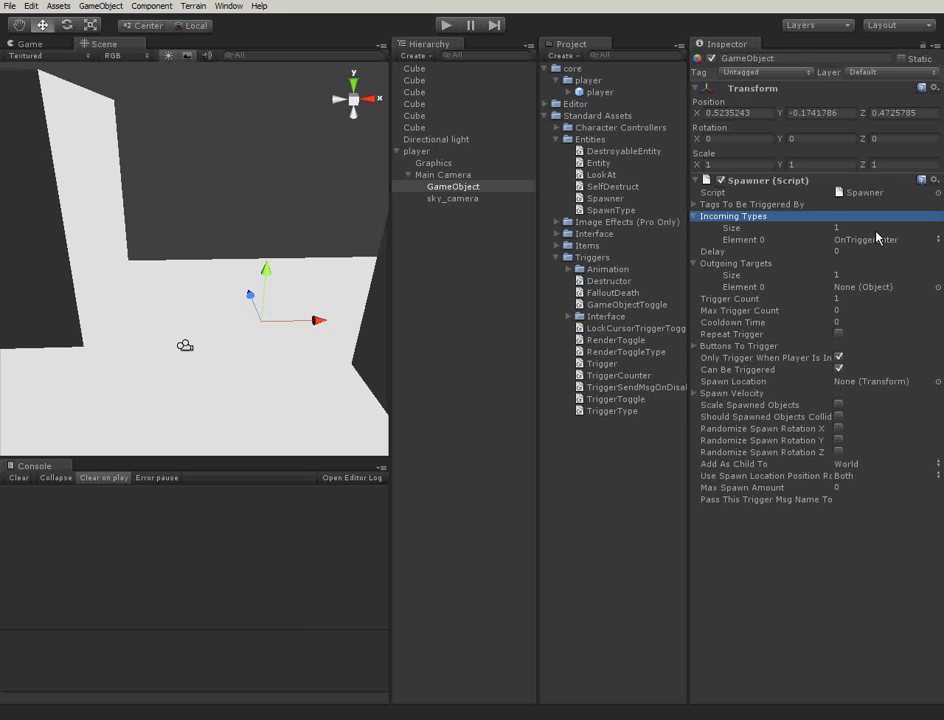
{"action": "left_click", "coordinate": [694, 204]}
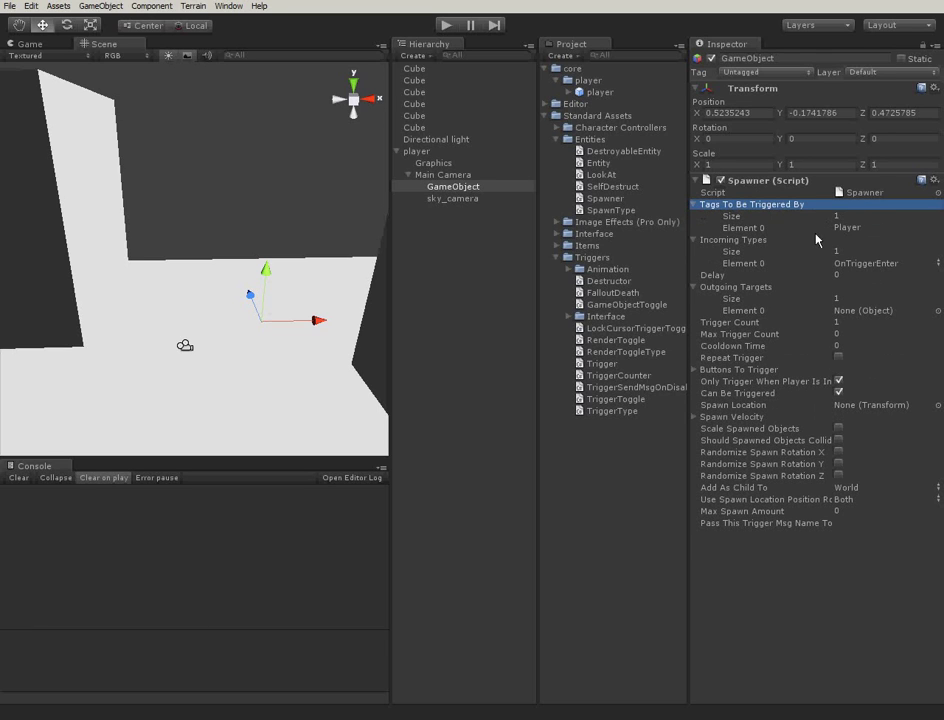
Set the incoming type to InputPress with one trigger button, Fire1.
{"action": "left_click", "coordinate": [872, 264]}
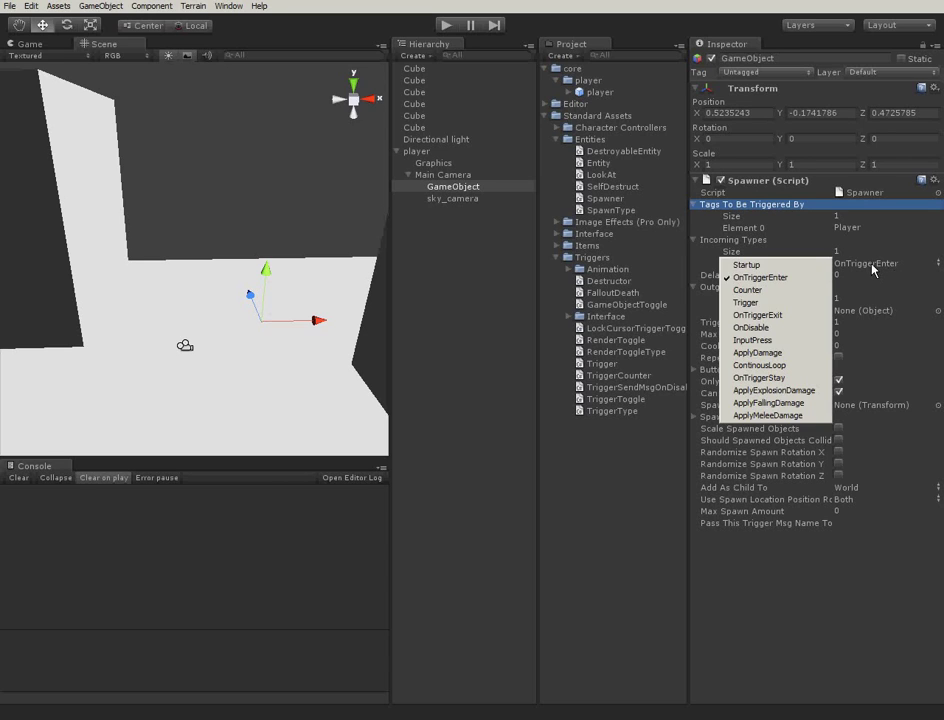
{"action": "left_click", "coordinate": [754, 340]}
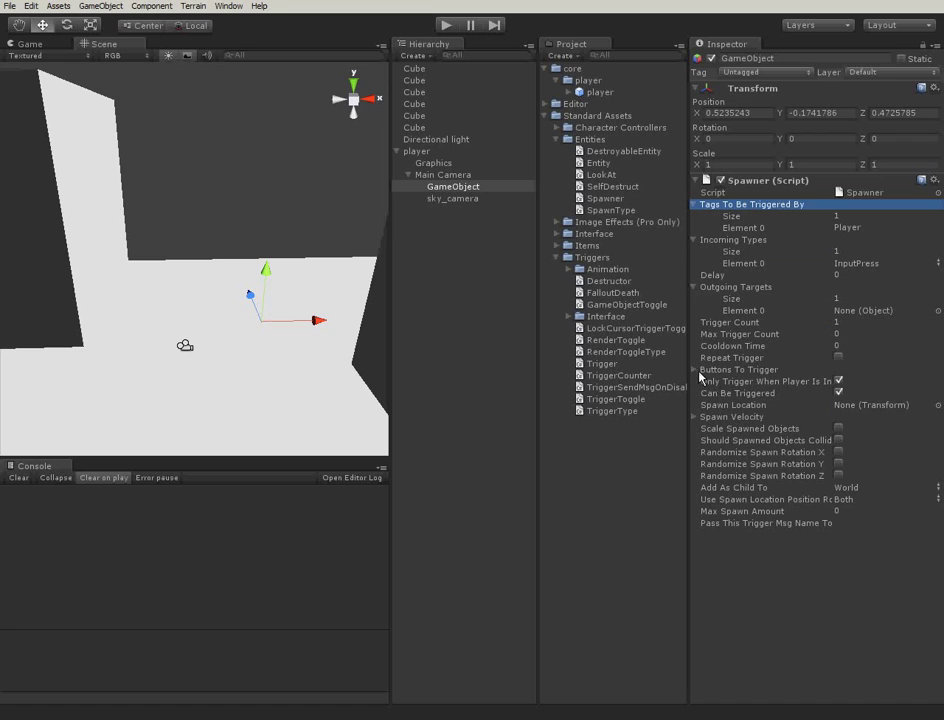
{"action": "left_click", "coordinate": [697, 369]}
{"action": "left_click", "coordinate": [852, 381]}
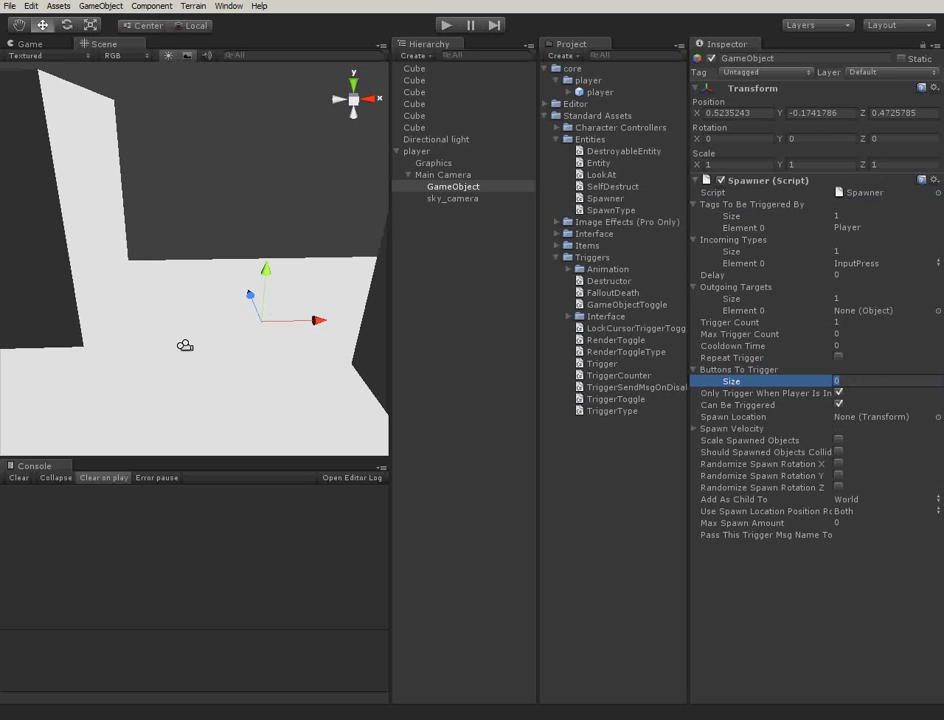
{"action": "type", "text": "1"}
{"action": "key", "text": "Return"}
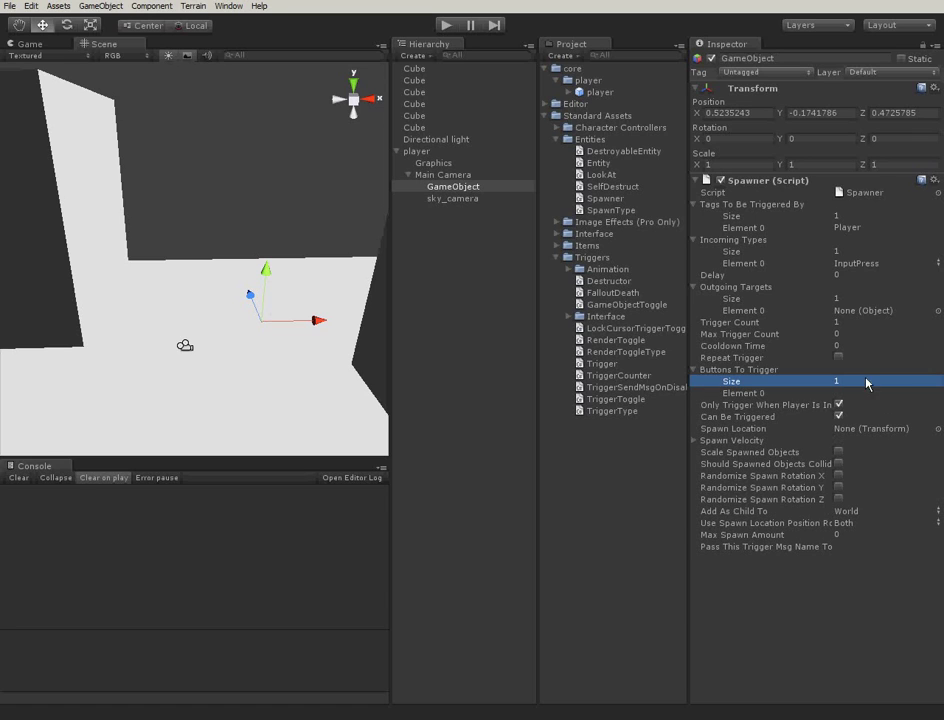
{"action": "key", "text": "Tab"}
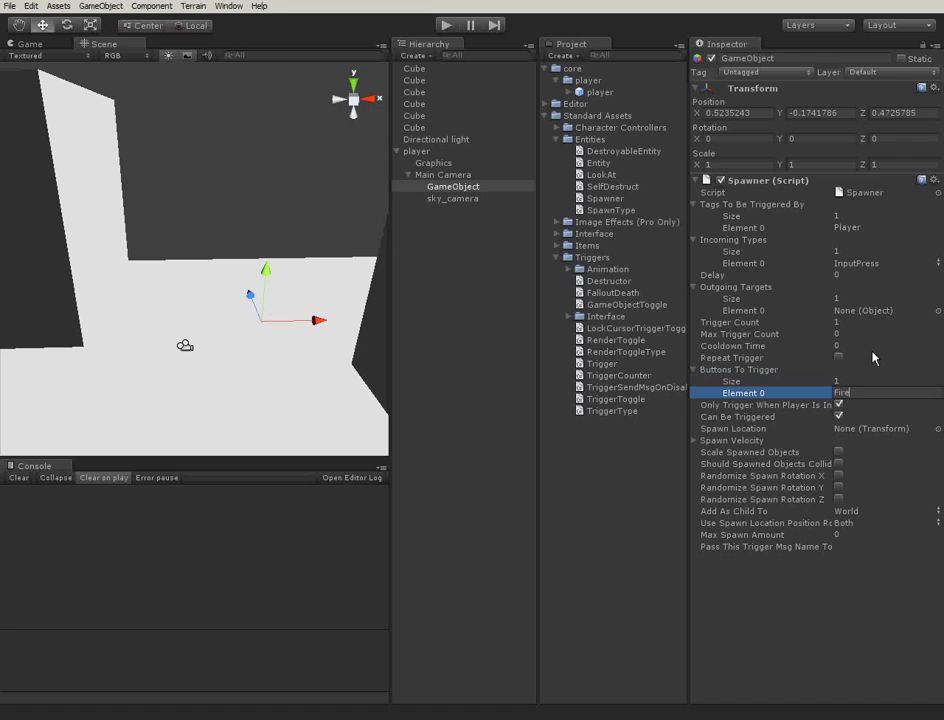
{"action": "key", "text": "Return"}
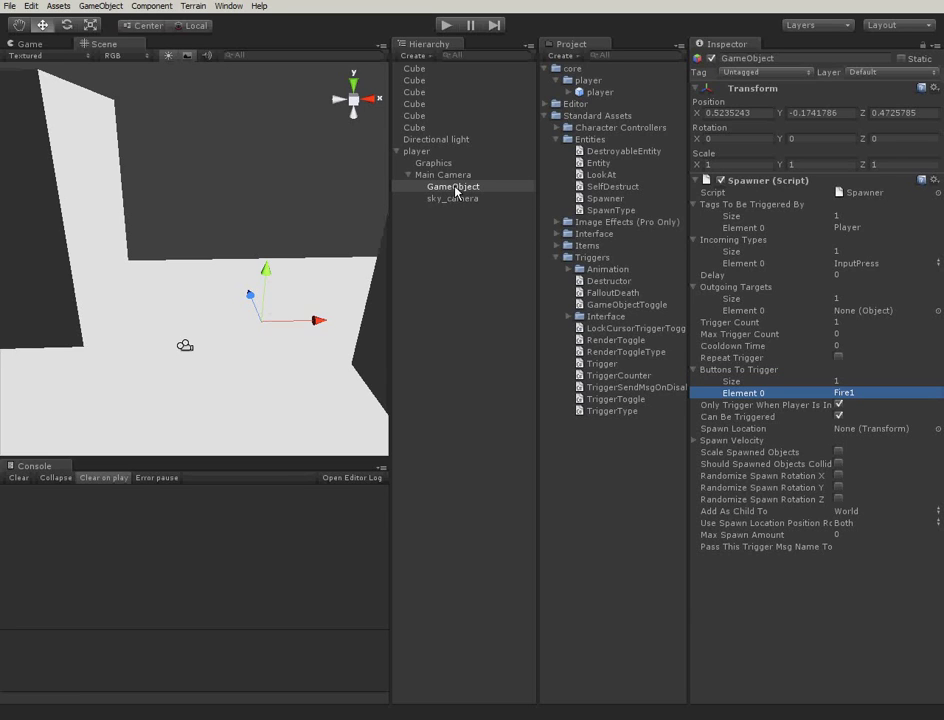
Use the camera's GameObject as Spawn Location and set Spawn Velocity Z to 80.
{"action": "left_click", "coordinate": [862, 430]}
{"action": "left_click_drag", "start_coordinate": [862, 432], "coordinate": [860, 430]}
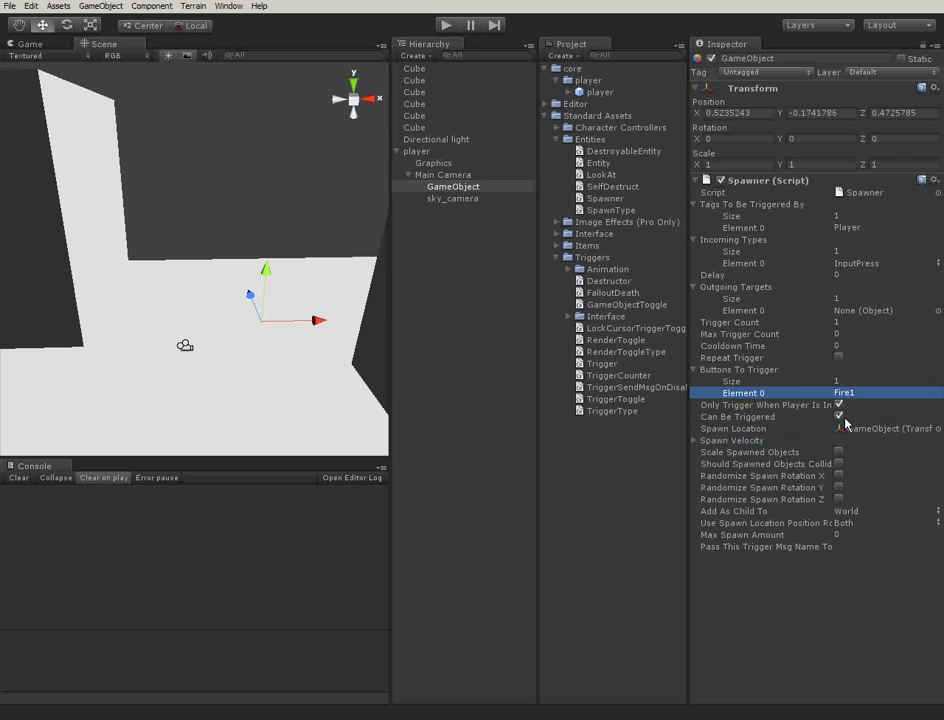
{"action": "left_click", "coordinate": [695, 441]}
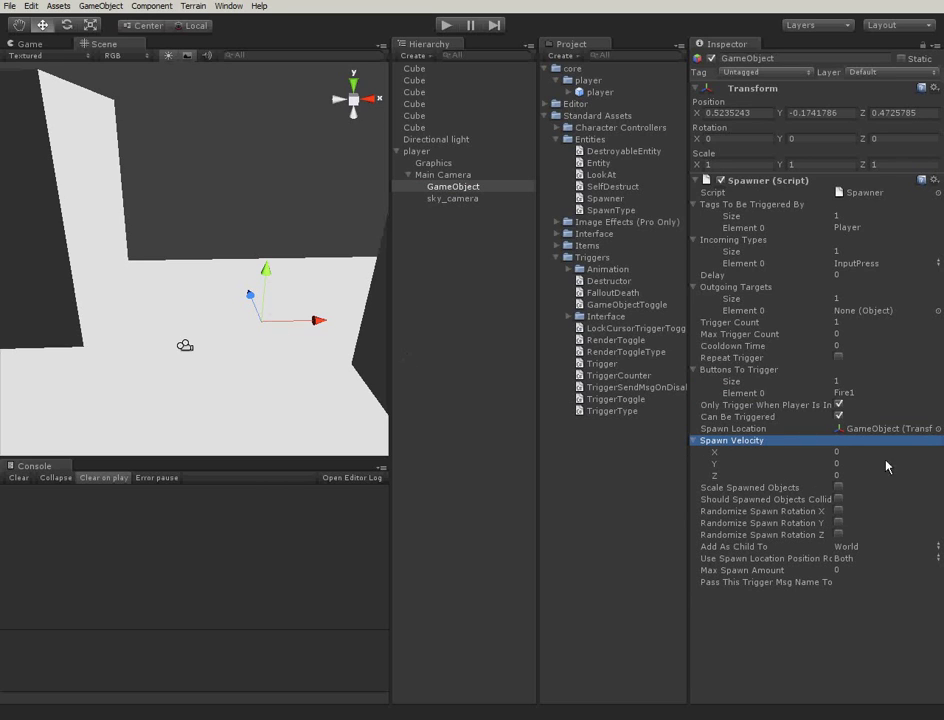
{"action": "left_click", "coordinate": [832, 477]}
{"action": "type", "text": "80"}
{"action": "key", "text": "Return"}
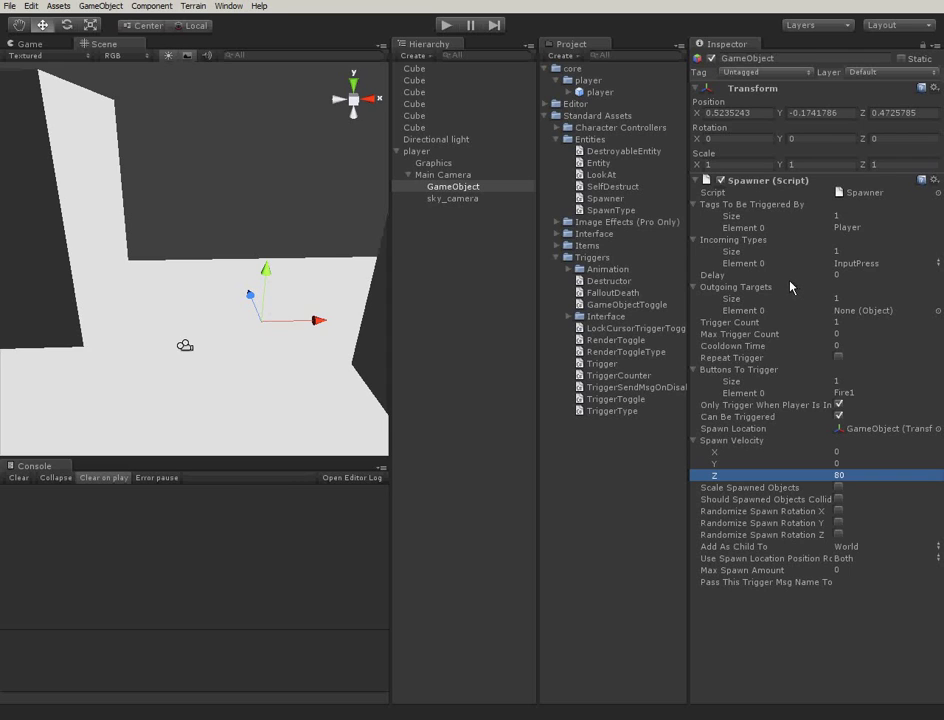
Collapse the Triggers, Entities and Standard Assets folders and clear the selection.
{"action": "left_click", "coordinate": [556, 257]}
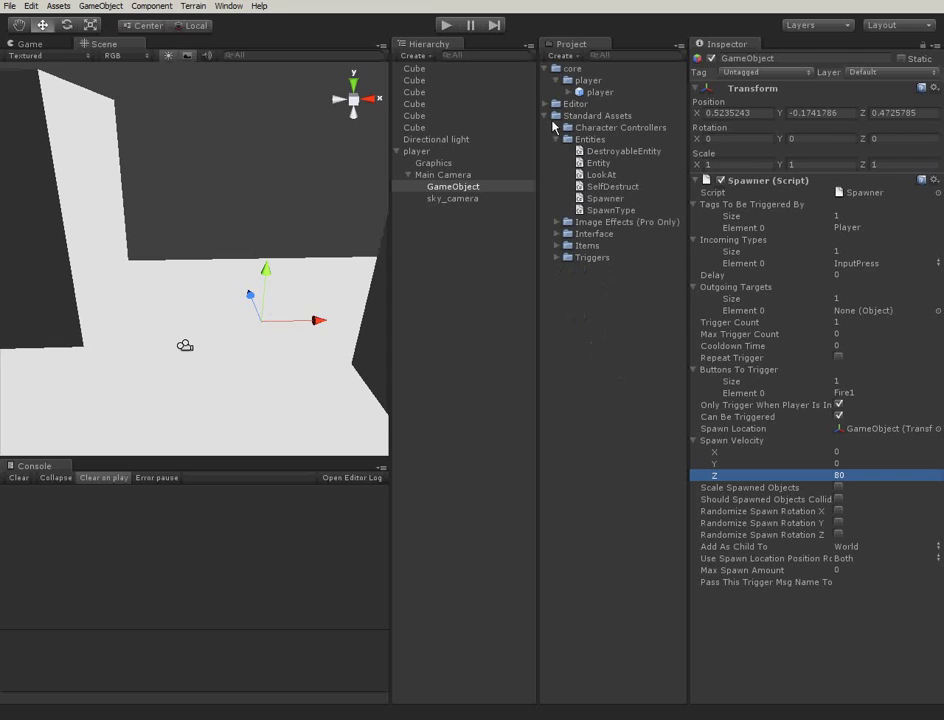
{"action": "left_click", "coordinate": [557, 140]}
{"action": "left_click", "coordinate": [546, 116]}
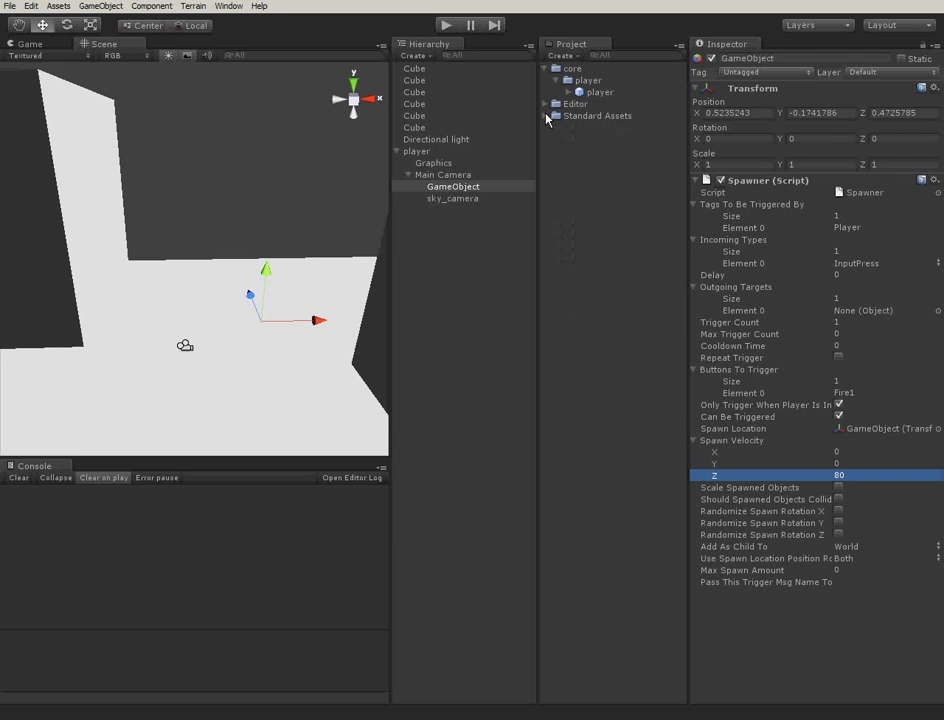
{"action": "left_click", "coordinate": [575, 184]}
Create a new empty prefab asset named rocket.
{"action": "right_click", "coordinate": [575, 156]}
{"action": "mouse_move", "coordinate": [600, 177]}
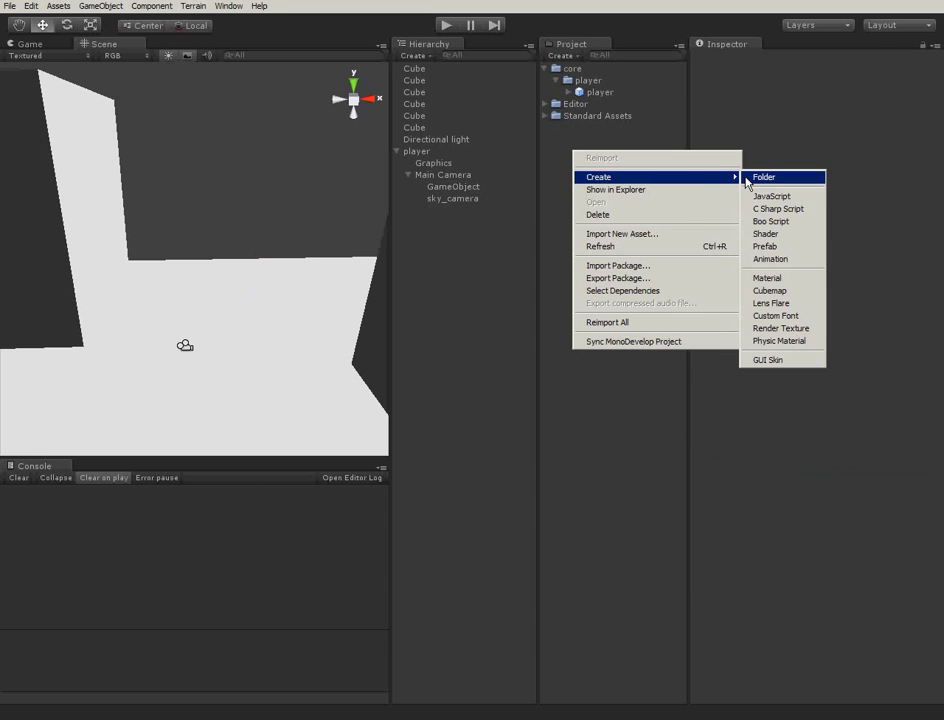
{"action": "left_click", "coordinate": [772, 247]}
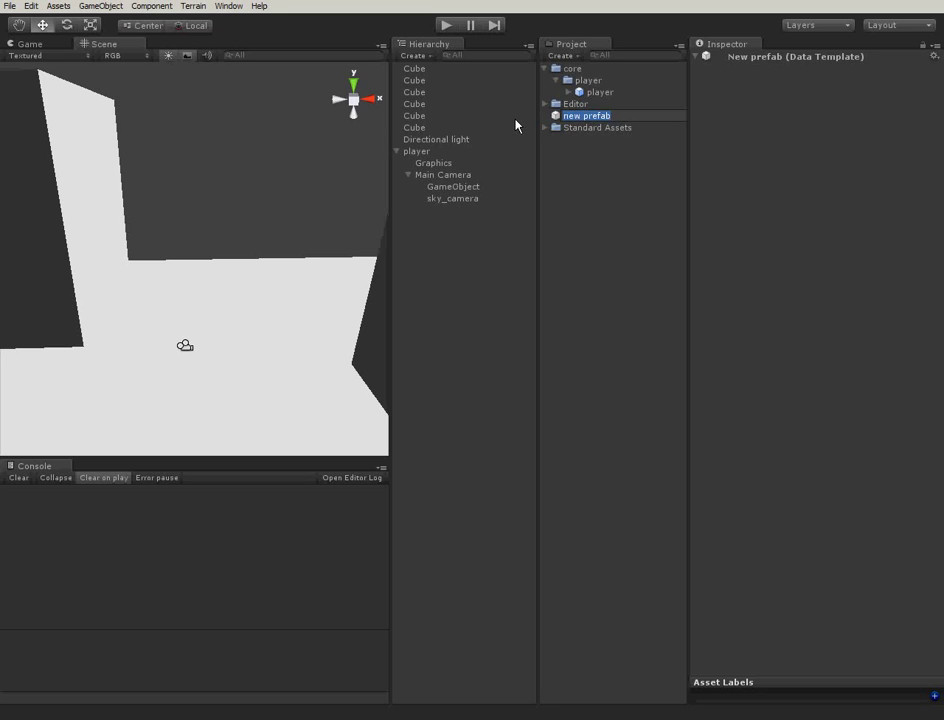
{"action": "type", "text": "rocket"}
{"action": "key", "text": "Return"}
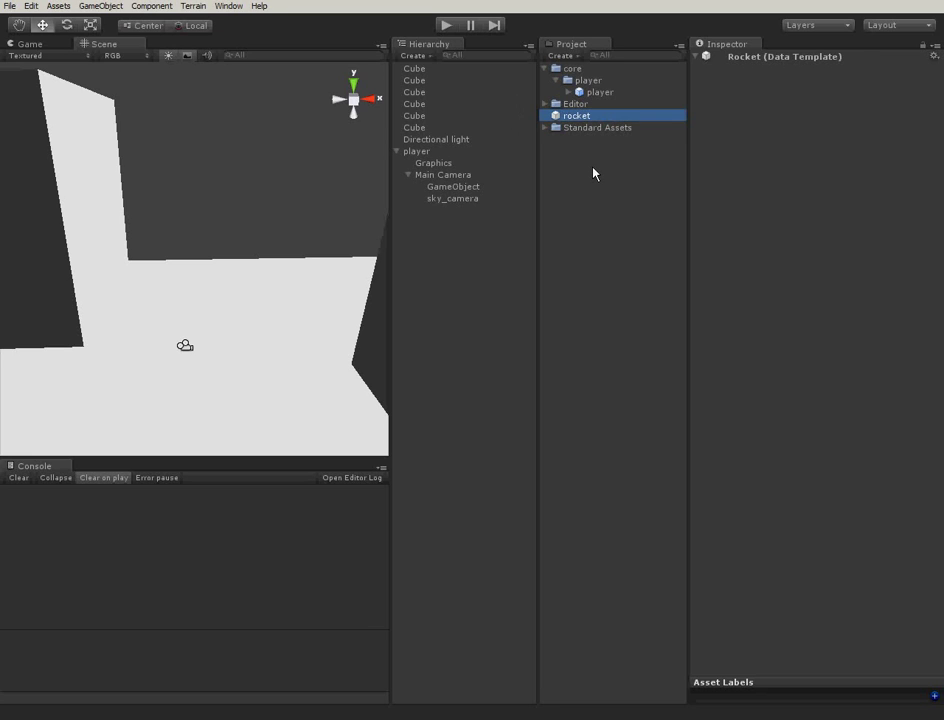
{"action": "left_click", "coordinate": [594, 170]}
{"action": "left_click", "coordinate": [565, 116]}
{"action": "left_click", "coordinate": [434, 231]}
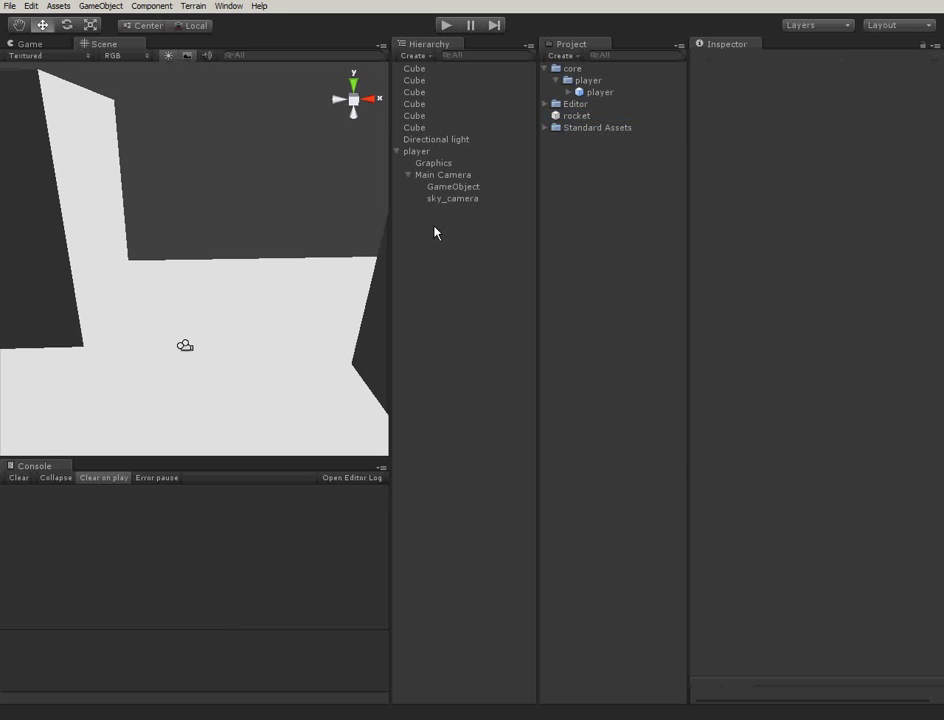
Create an empty GameObject at position 0, 0, 0 and frame it in the Scene view.
{"action": "key", "text": "ctrl+shift+n"}
{"action": "left_click", "coordinate": [728, 112]}
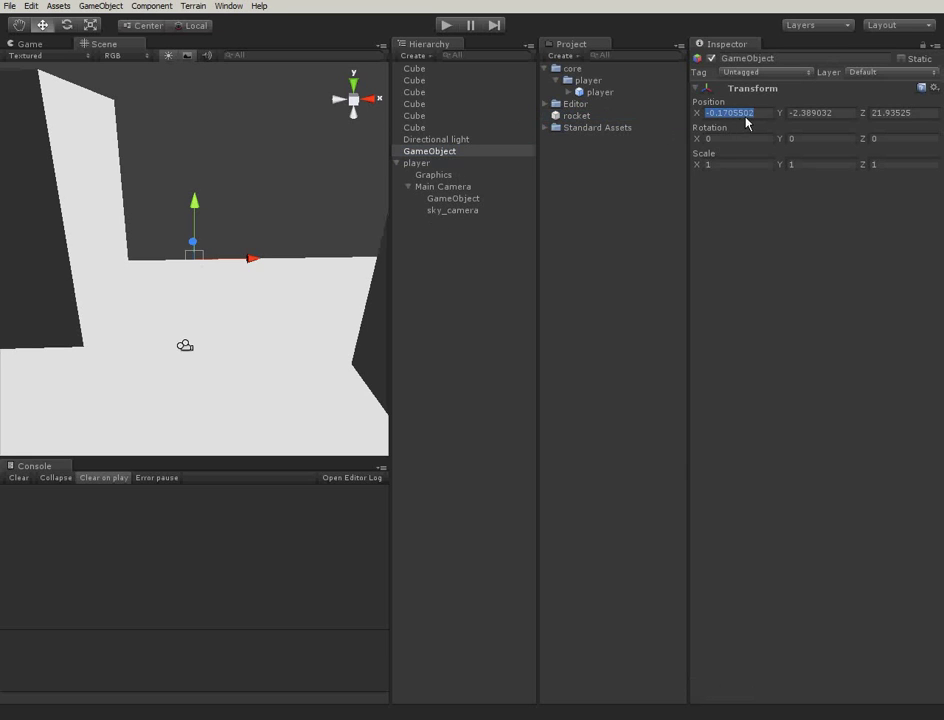
{"action": "type", "text": "0"}
{"action": "left_click", "coordinate": [812, 112]}
{"action": "type", "text": "0"}
{"action": "left_click", "coordinate": [885, 112]}
{"action": "type", "text": "0"}
{"action": "mouse_move", "coordinate": [306, 222]}
{"action": "right_mouse_down"}
{"action": "mouse_move", "coordinate": [299, 196]}
{"action": "mouse_move", "coordinate": [249, 217]}
{"action": "mouse_move", "coordinate": [279, 235]}
{"action": "mouse_move", "coordinate": [320, 205]}
{"action": "right_mouse_up"}
{"action": "key", "text": "f"}
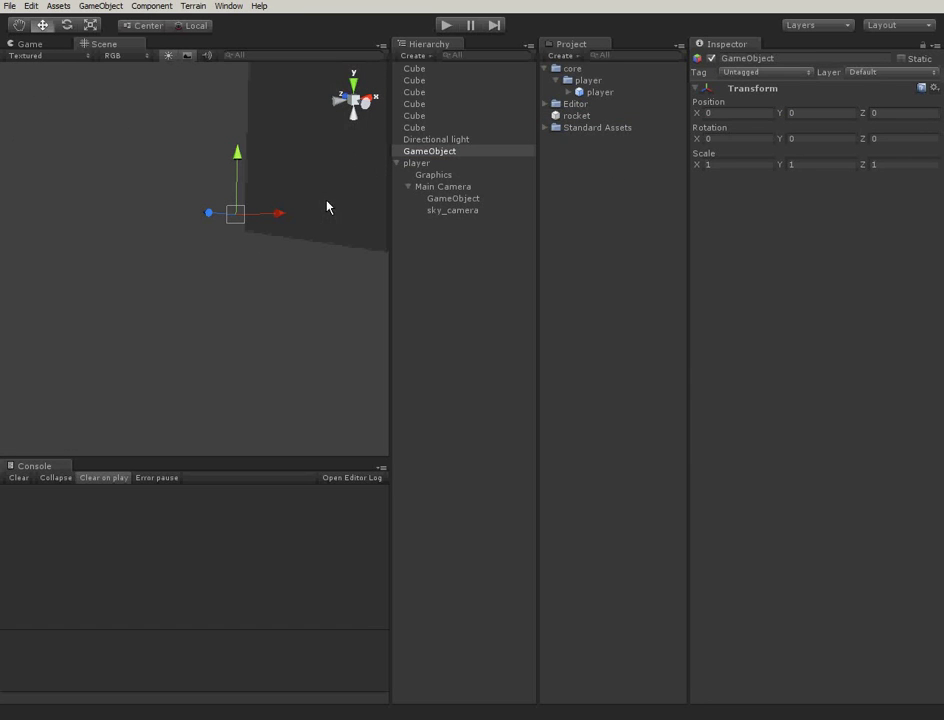
Add a Sphere Collider with radius 0.05 to the new object.
{"action": "left_click", "coordinate": [152, 6]}
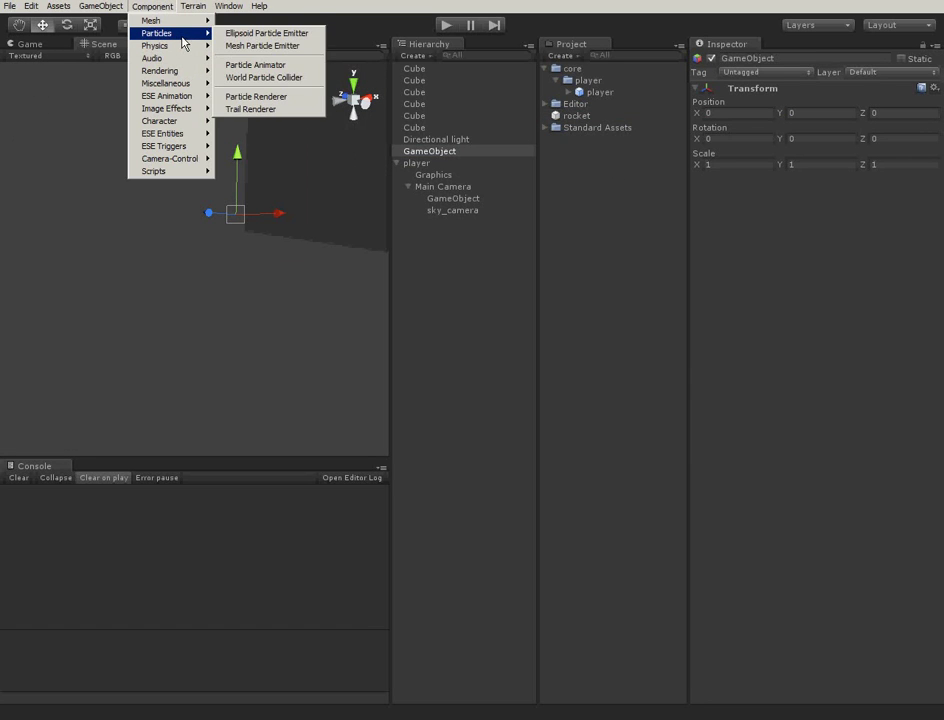
{"action": "mouse_move", "coordinate": [180, 46]}
{"action": "left_click", "coordinate": [266, 90]}
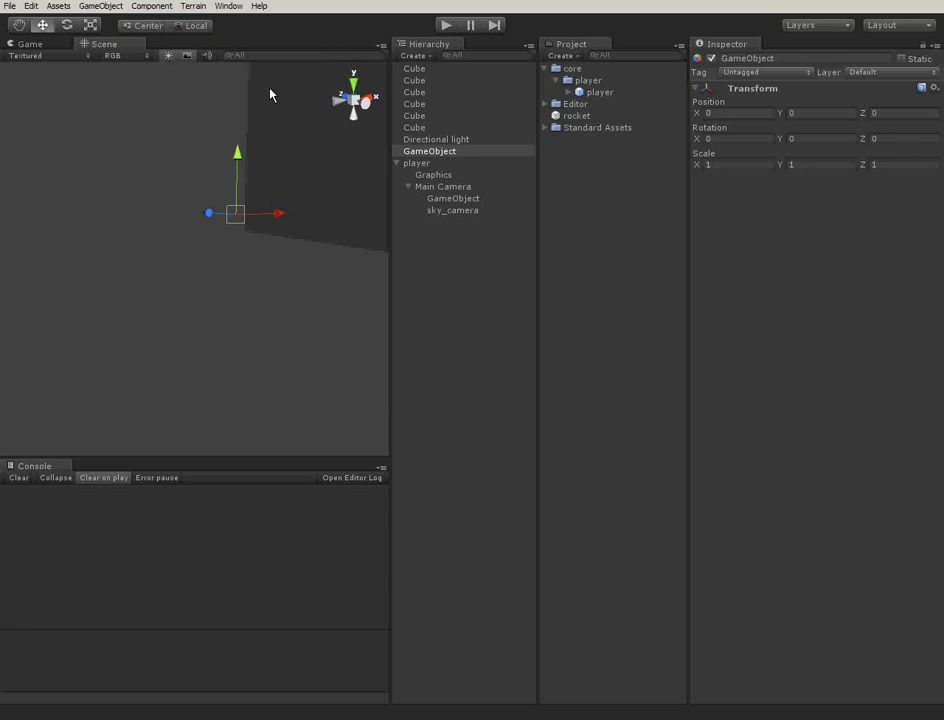
{"action": "left_click", "coordinate": [842, 216]}
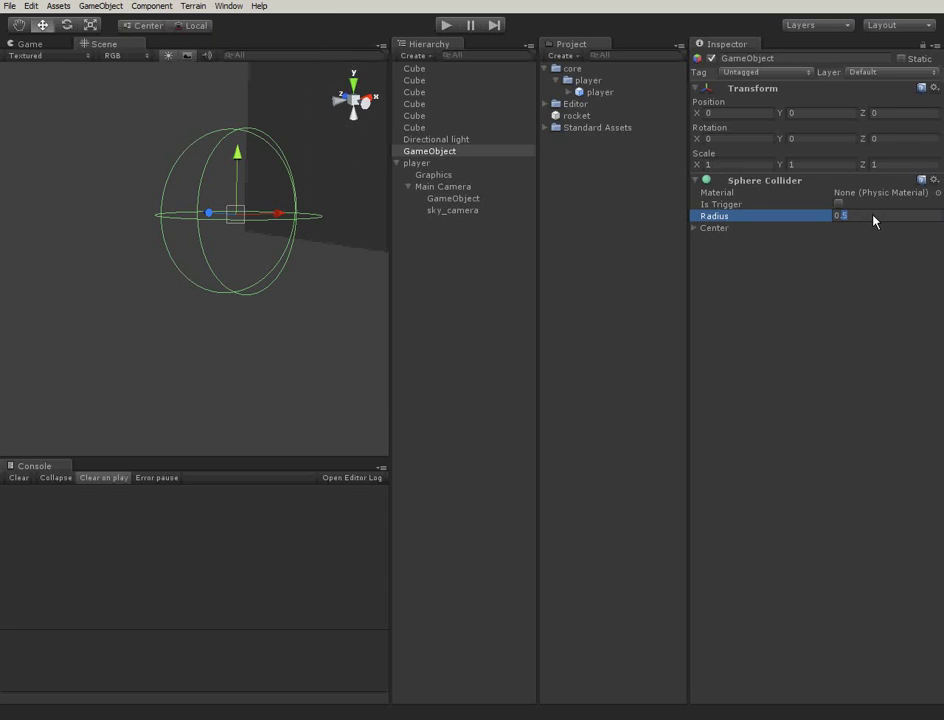
{"action": "type", "text": "0.1"}
{"action": "key", "text": "BackSpace"}
{"action": "type", "text": "05"}
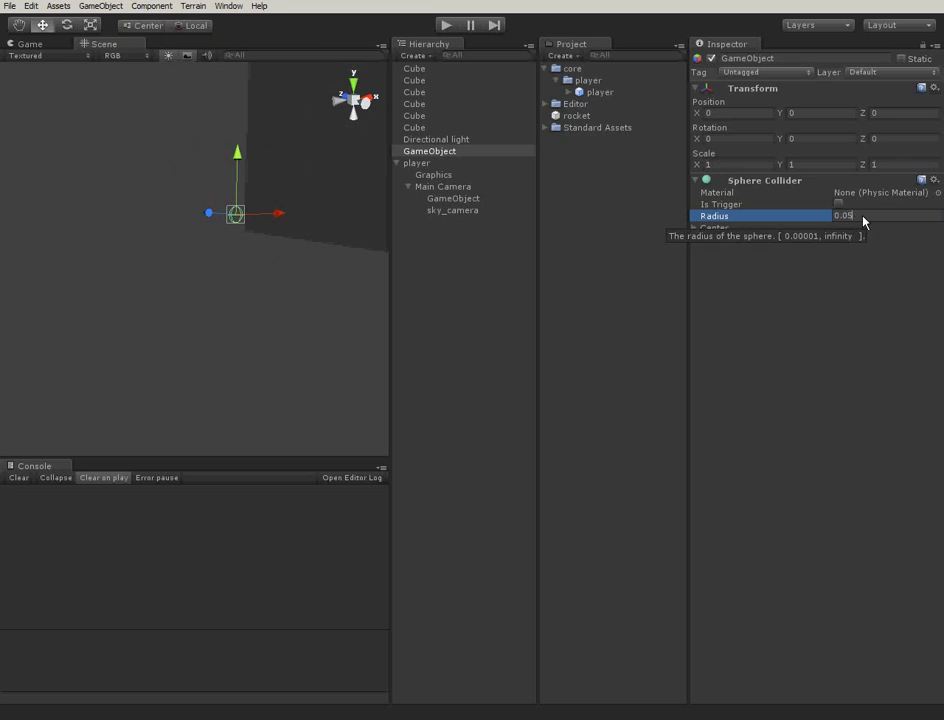
{"action": "key", "text": "Return"}
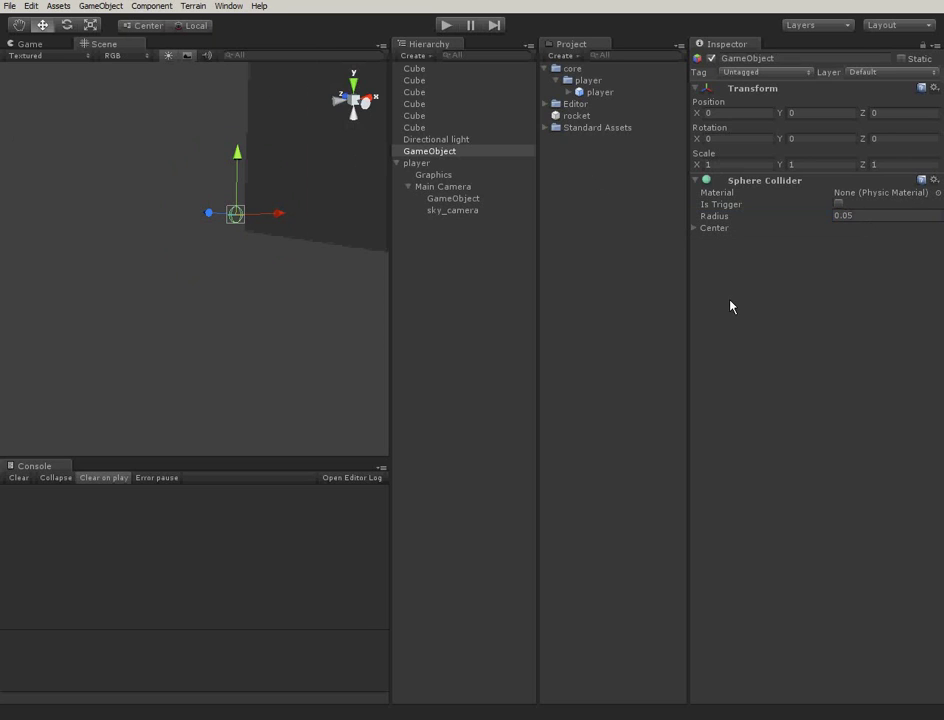
Attach the Projectile script from Triggers and rename the object rocket.
{"action": "left_click", "coordinate": [545, 129]}
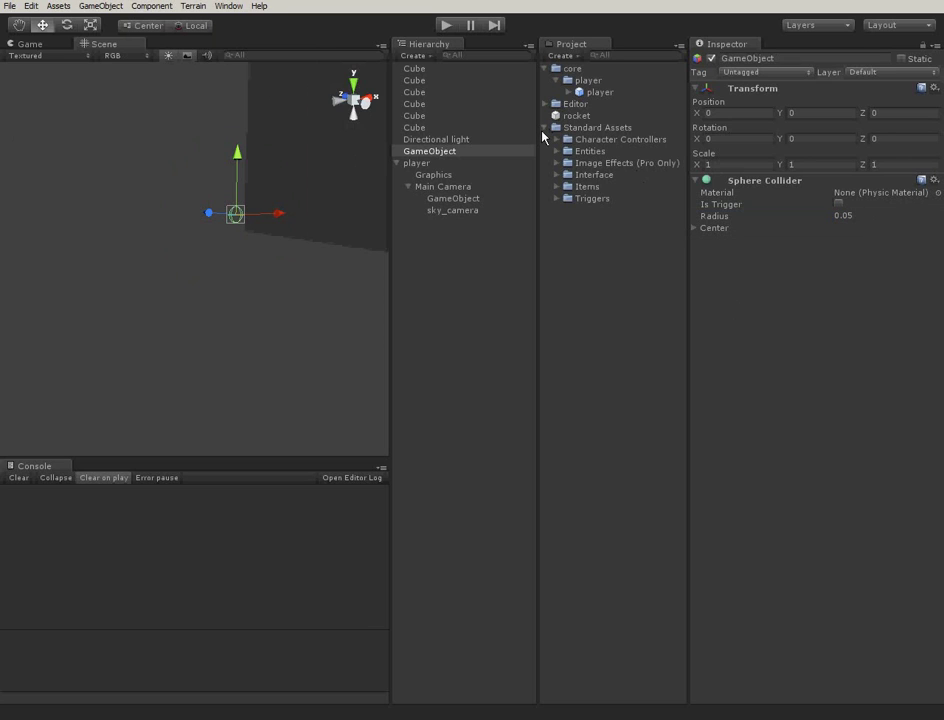
{"action": "left_click", "coordinate": [556, 198]}
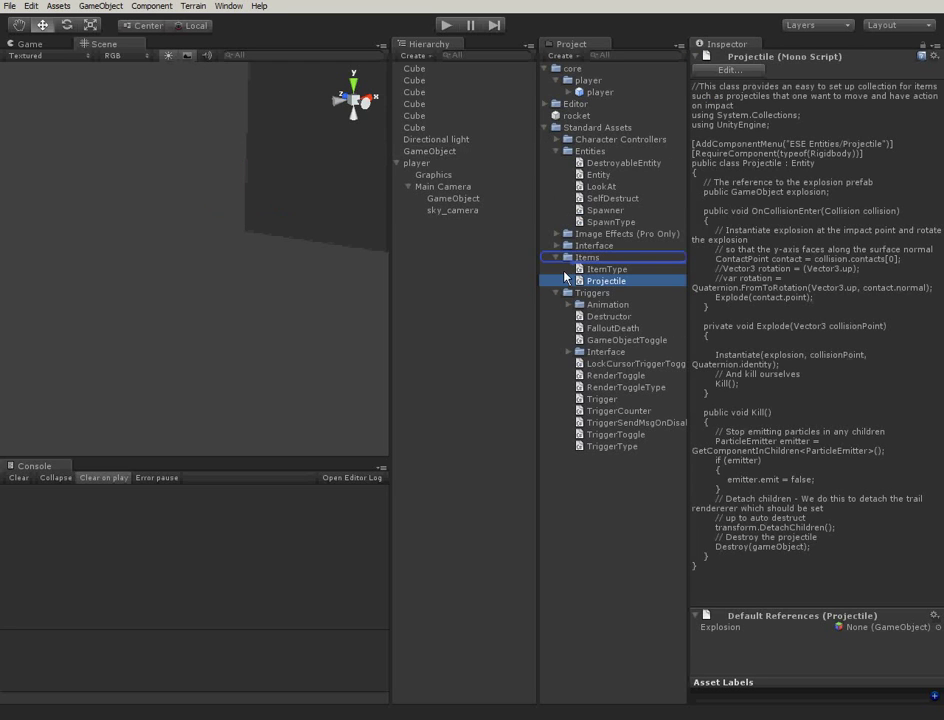
{"action": "left_click_drag", "start_coordinate": [600, 217], "coordinate": [451, 153]}
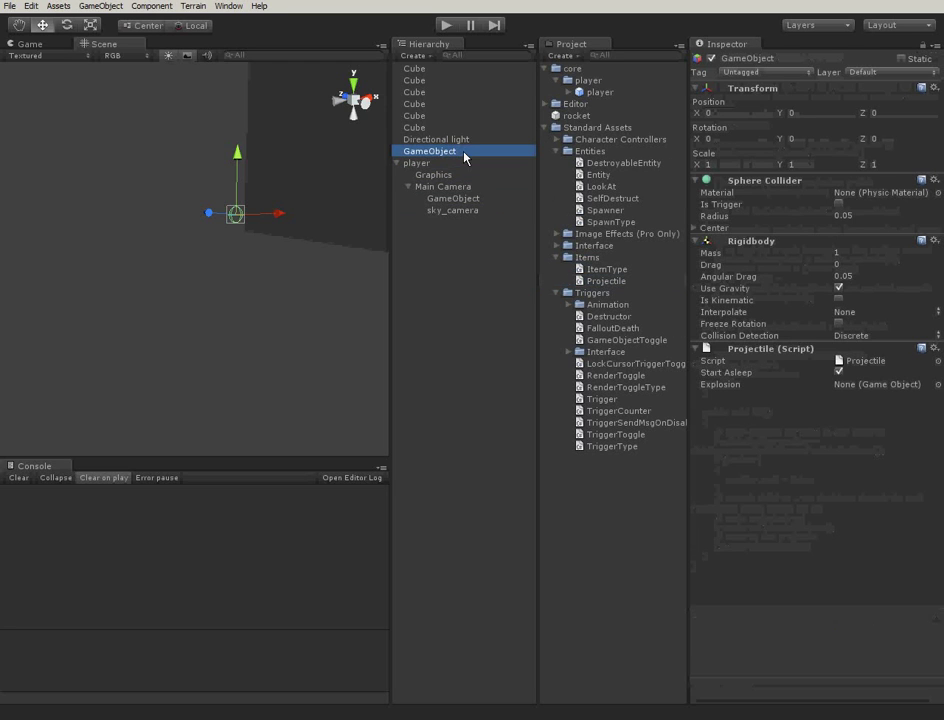
{"action": "left_click", "coordinate": [463, 153]}
{"action": "type", "text": "rocket"}
{"action": "key", "text": "Return"}
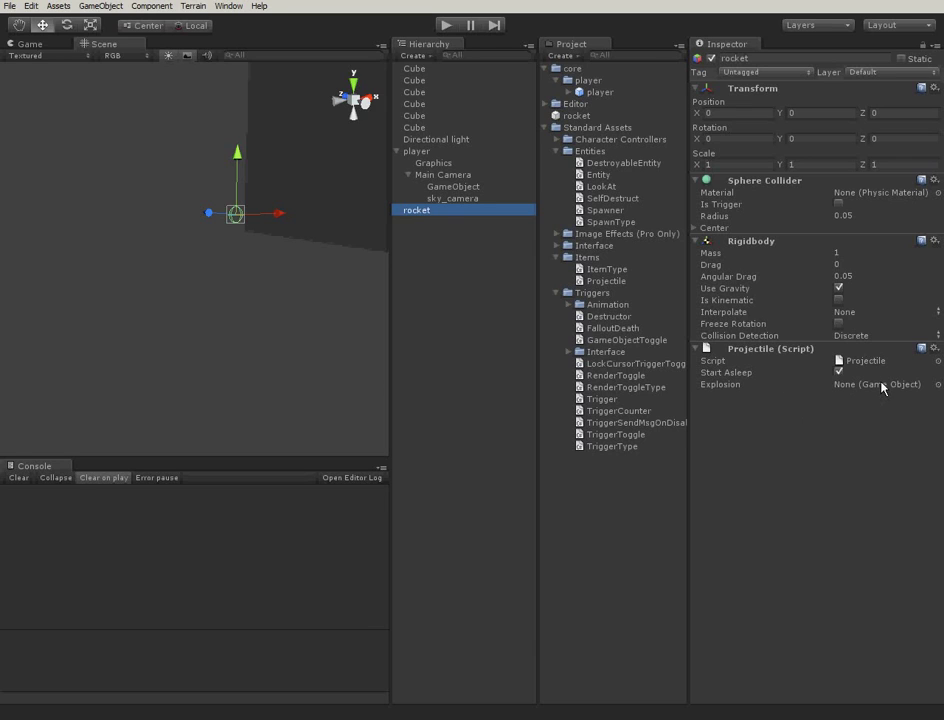
Turn off Start Asleep on the rocket's Projectile and check the collider's Center values.
{"action": "left_click", "coordinate": [840, 372]}
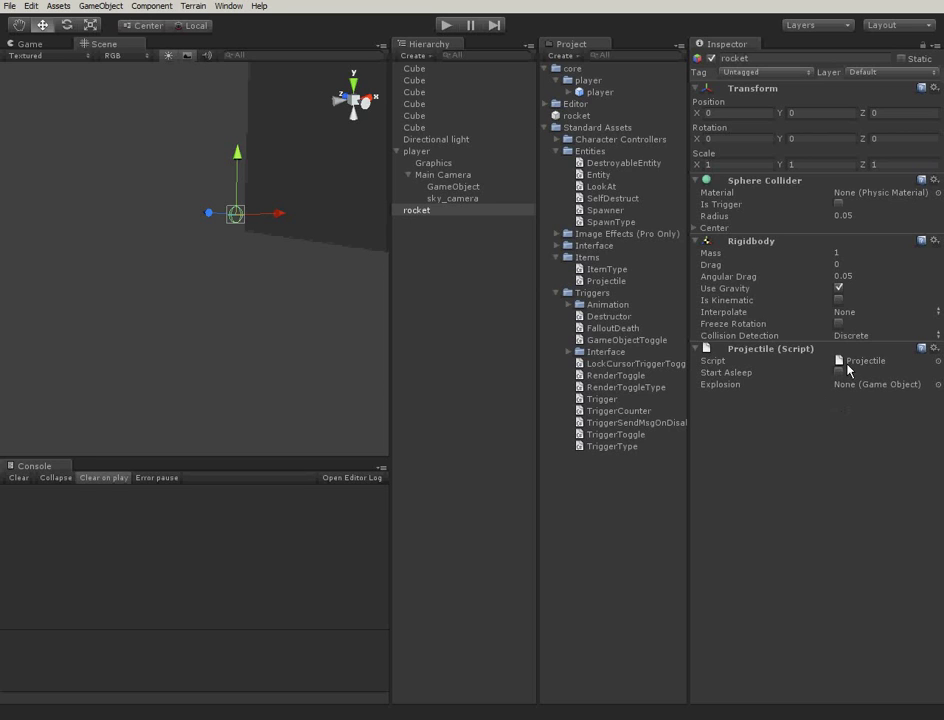
{"action": "left_click", "coordinate": [697, 229]}
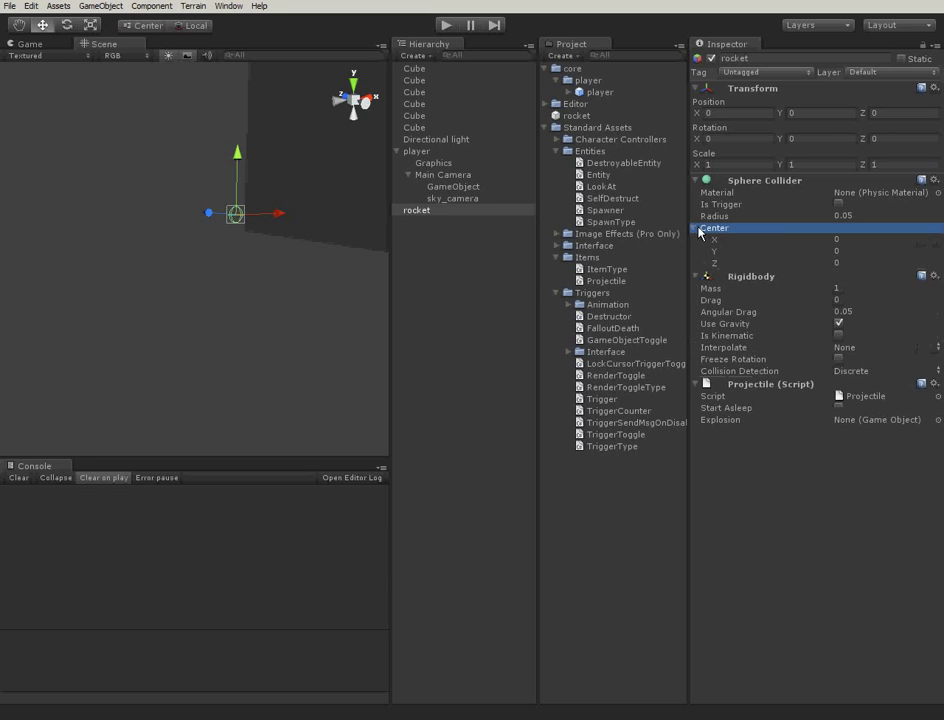
{"action": "left_click", "coordinate": [699, 229]}
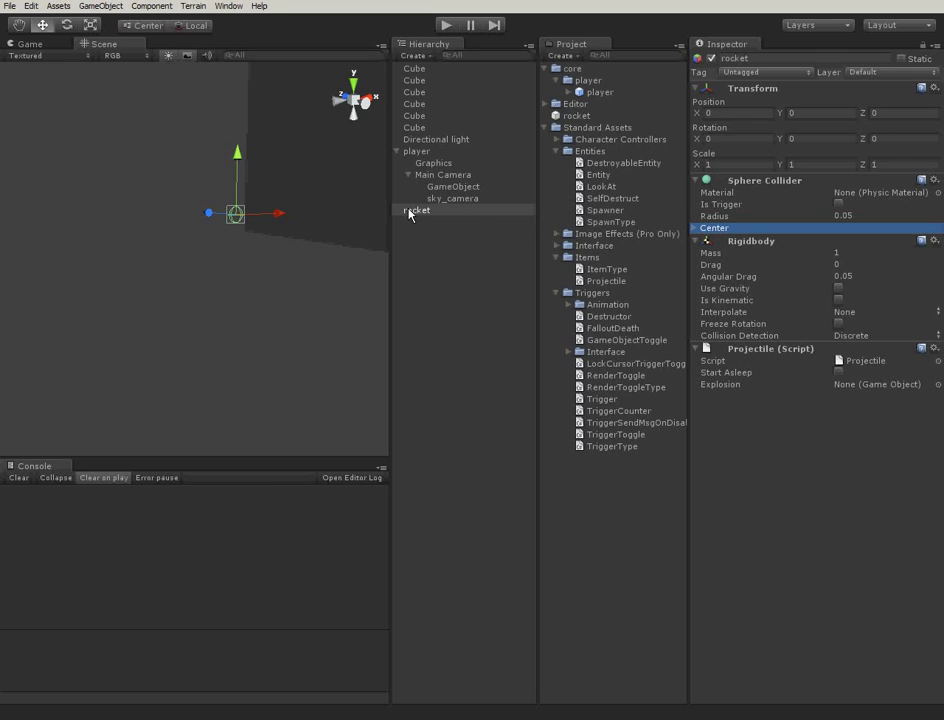
Import fire_trail.unitypackage from My Documents as a custom package.
{"action": "right_click", "coordinate": [590, 492]}
{"action": "left_click", "coordinate": [630, 603]}
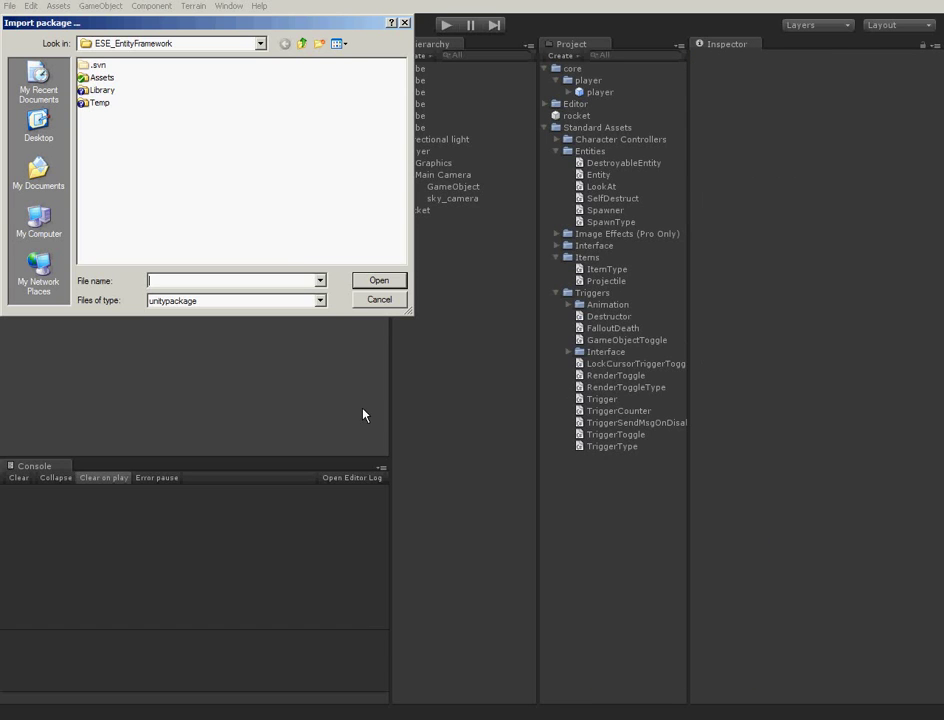
{"action": "left_click", "coordinate": [126, 43]}
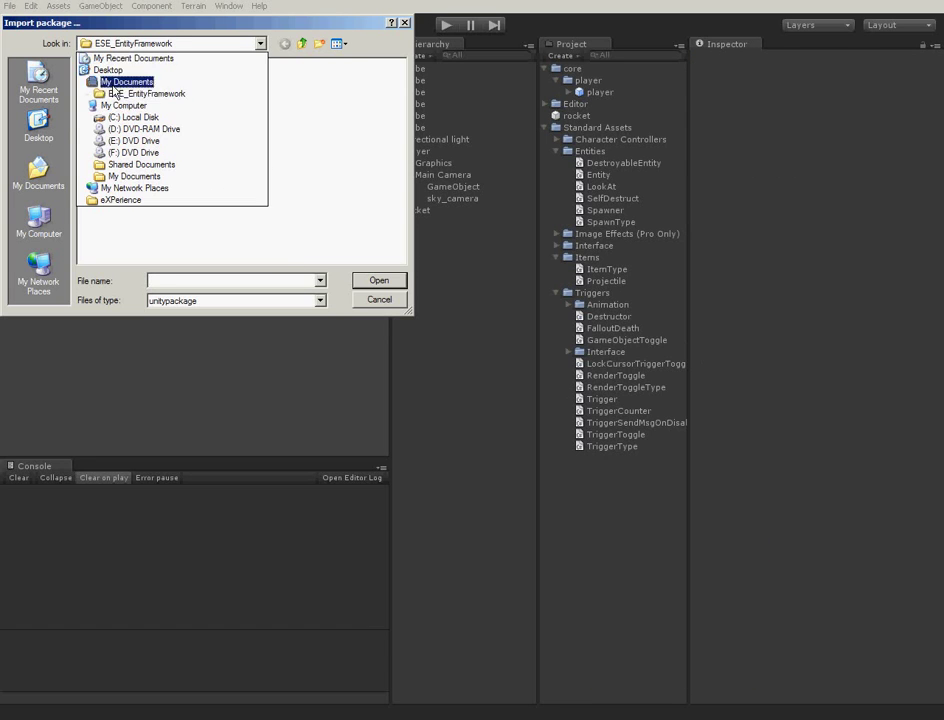
{"action": "left_click", "coordinate": [116, 84]}
{"action": "left_click", "coordinate": [148, 142]}
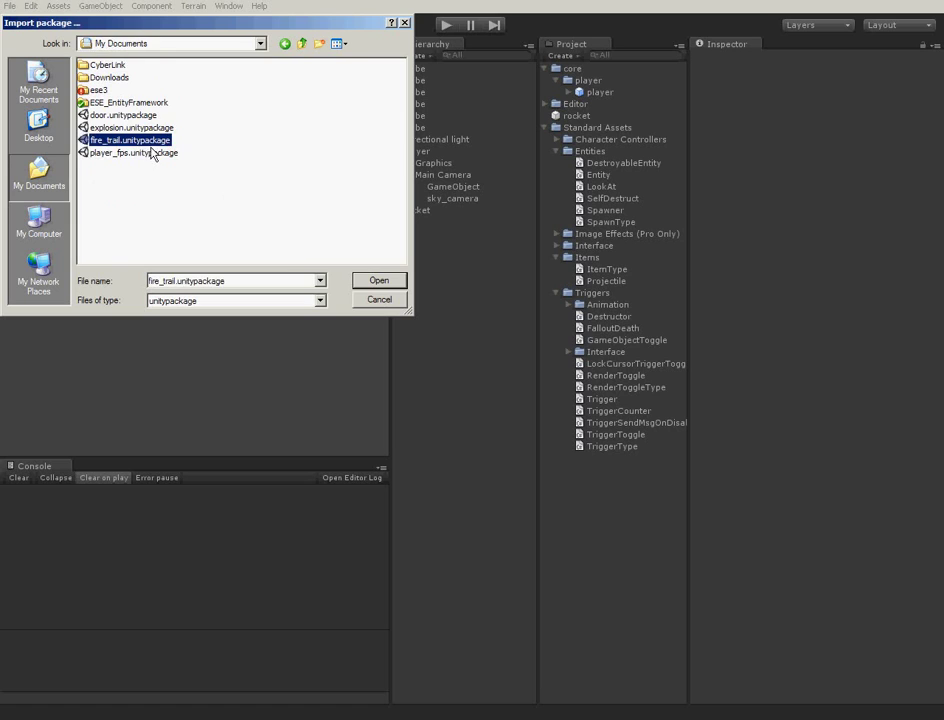
{"action": "left_click", "coordinate": [379, 280]}
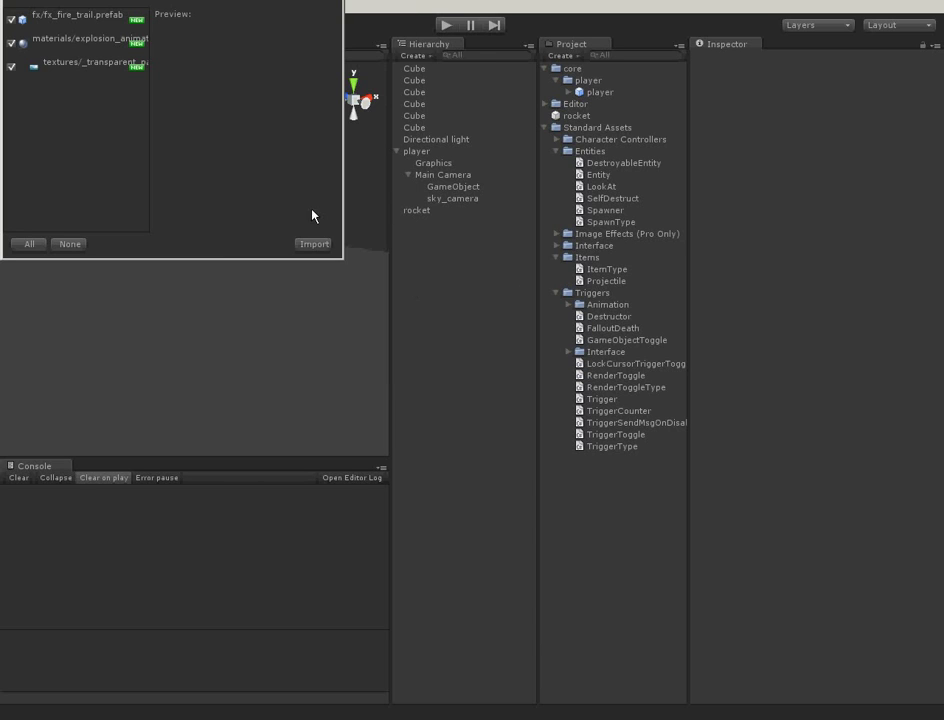
{"action": "left_click", "coordinate": [312, 245]}
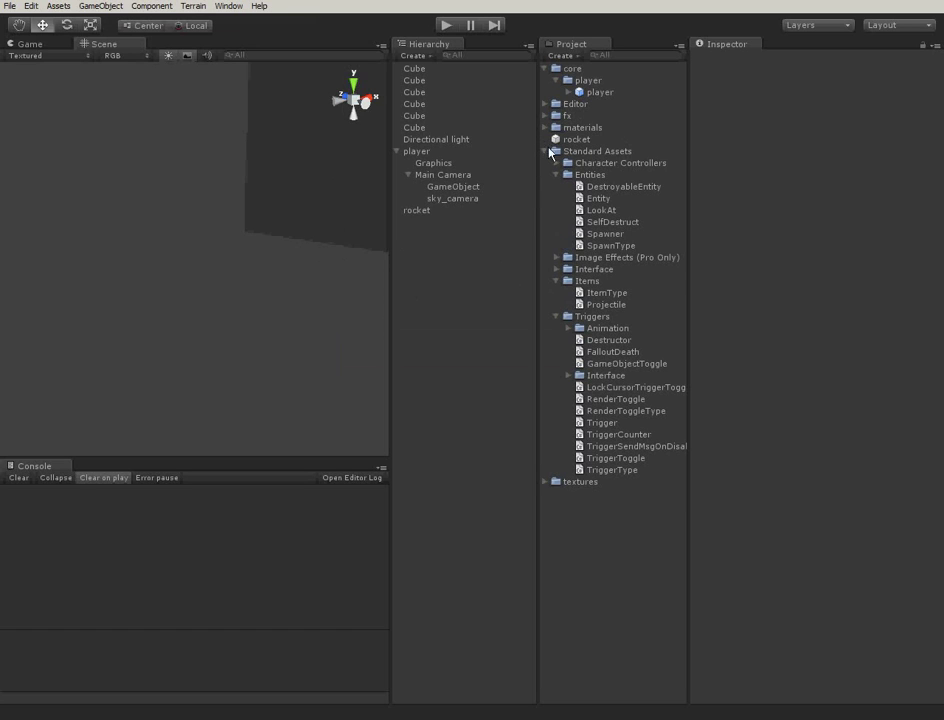
Import explosion.unitypackage from My Documents as a custom package.
{"action": "right_click", "coordinate": [571, 533]}
{"action": "left_click", "coordinate": [630, 632]}
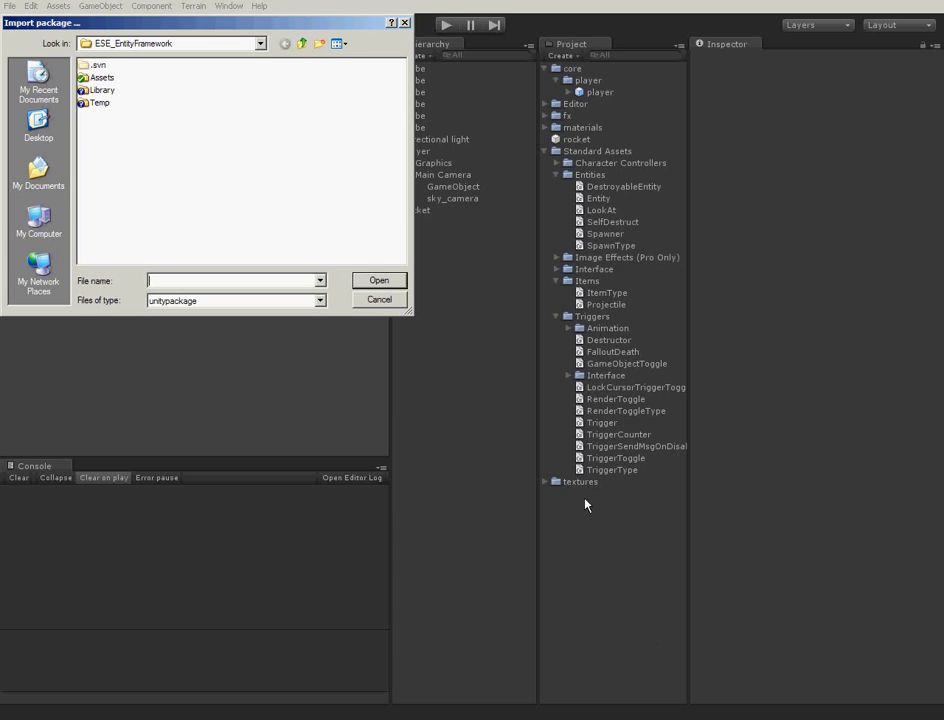
{"action": "left_click", "coordinate": [168, 46]}
{"action": "left_click", "coordinate": [126, 84]}
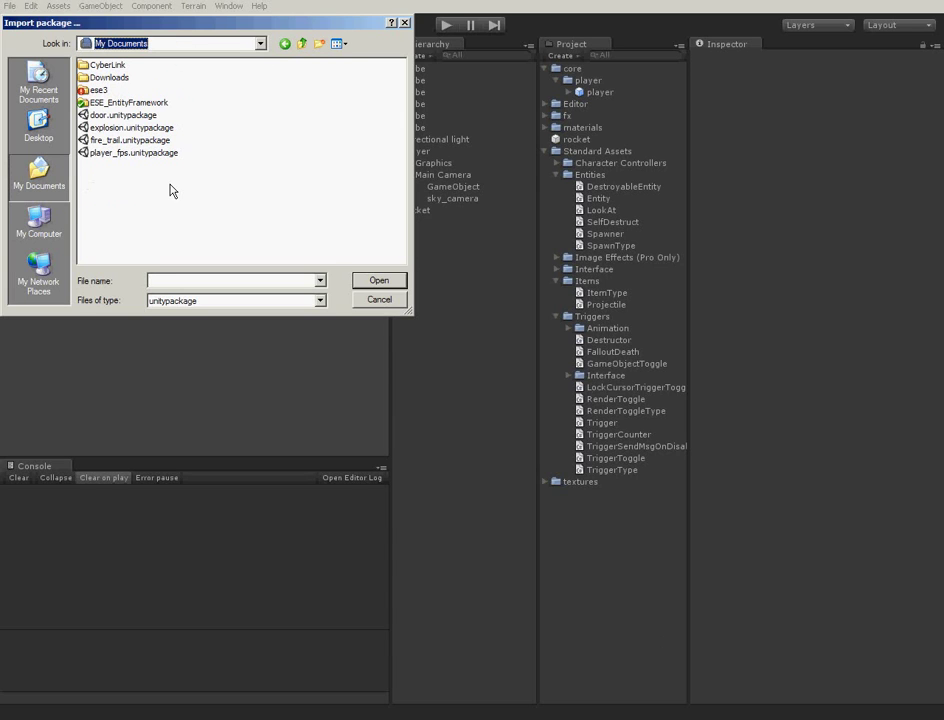
{"action": "left_click", "coordinate": [158, 128]}
{"action": "left_click", "coordinate": [377, 281]}
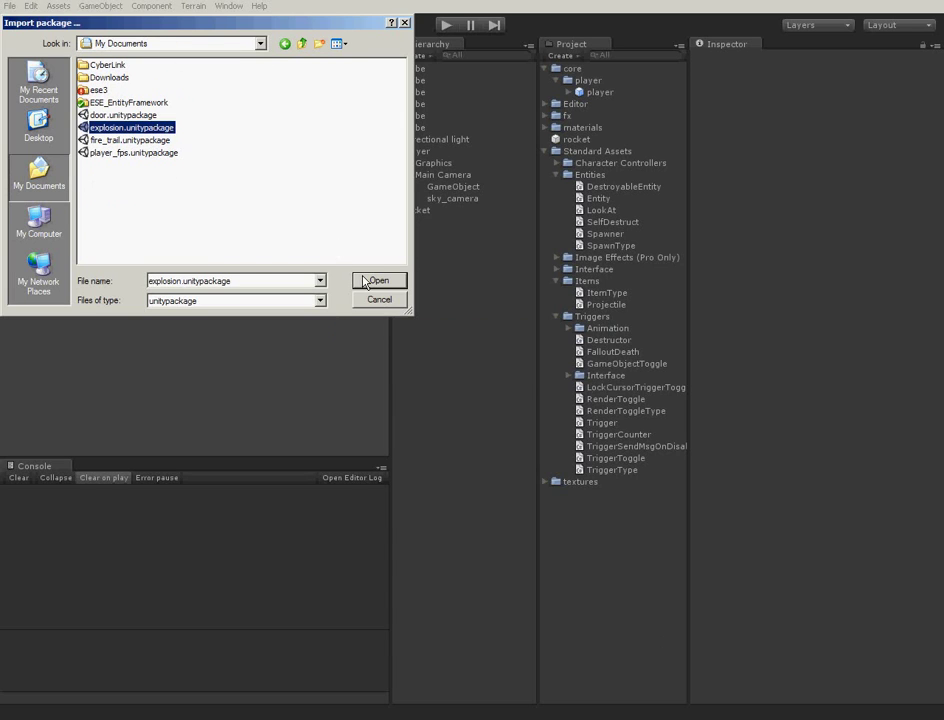
{"action": "left_click", "coordinate": [314, 244]}
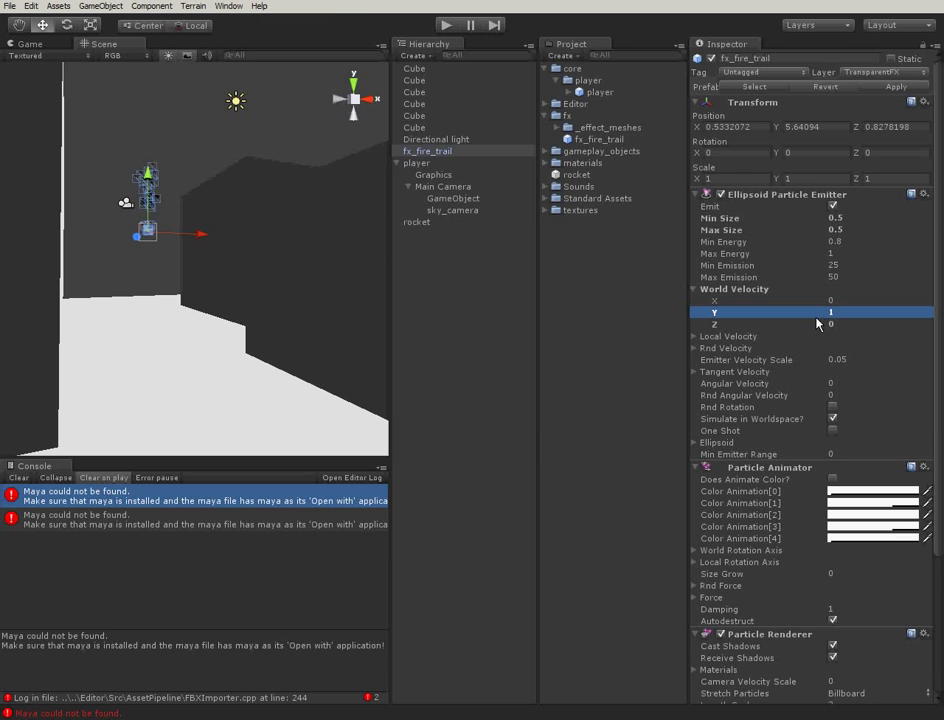
Parent fx_fire_trail under rocket in the Hierarchy and select rocket to review it.
{"action": "mouse_move", "coordinate": [330, 280]}
{"action": "right_mouse_down"}
{"action": "mouse_move", "coordinate": [299, 310]}
{"action": "mouse_move", "coordinate": [296, 297]}
{"action": "mouse_move", "coordinate": [276, 312]}
{"action": "mouse_move", "coordinate": [293, 364]}
{"action": "mouse_move", "coordinate": [281, 300]}
{"action": "right_mouse_up"}
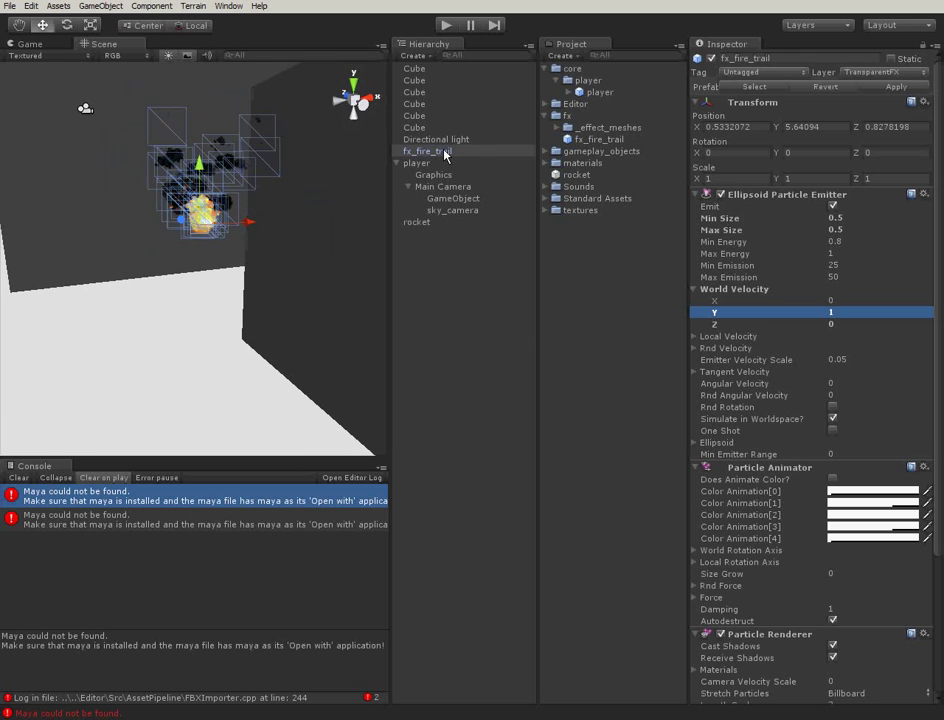
{"action": "left_click_drag", "start_coordinate": [446, 157], "coordinate": [572, 176]}
{"action": "left_click", "coordinate": [423, 211]}
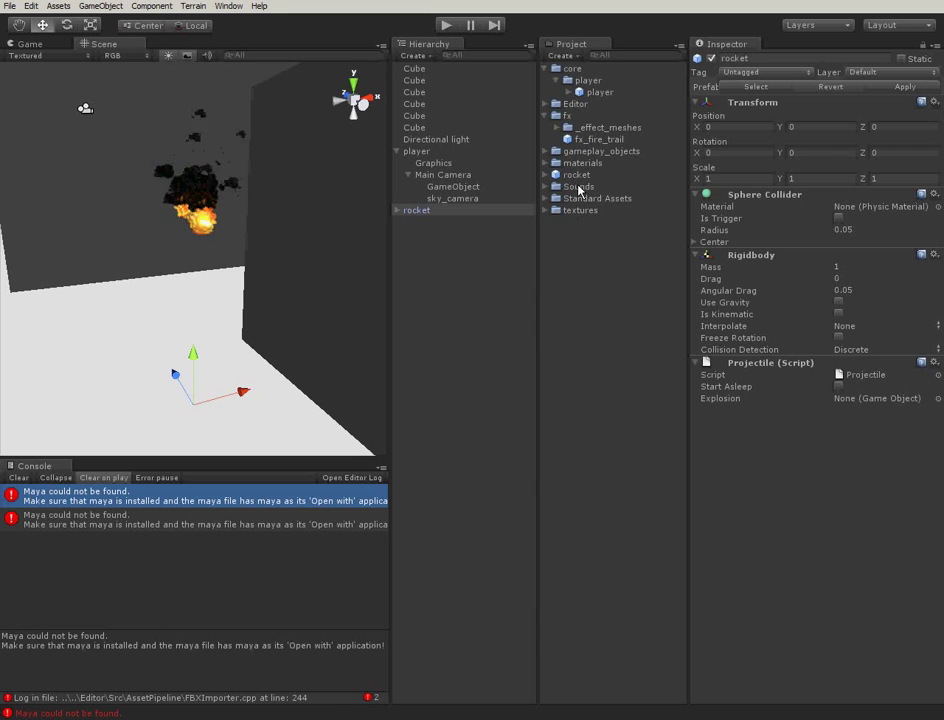
Find the explosion prefab with 'explo' and remove its missing-script Mono Behaviour component.
{"action": "left_click", "coordinate": [612, 62]}
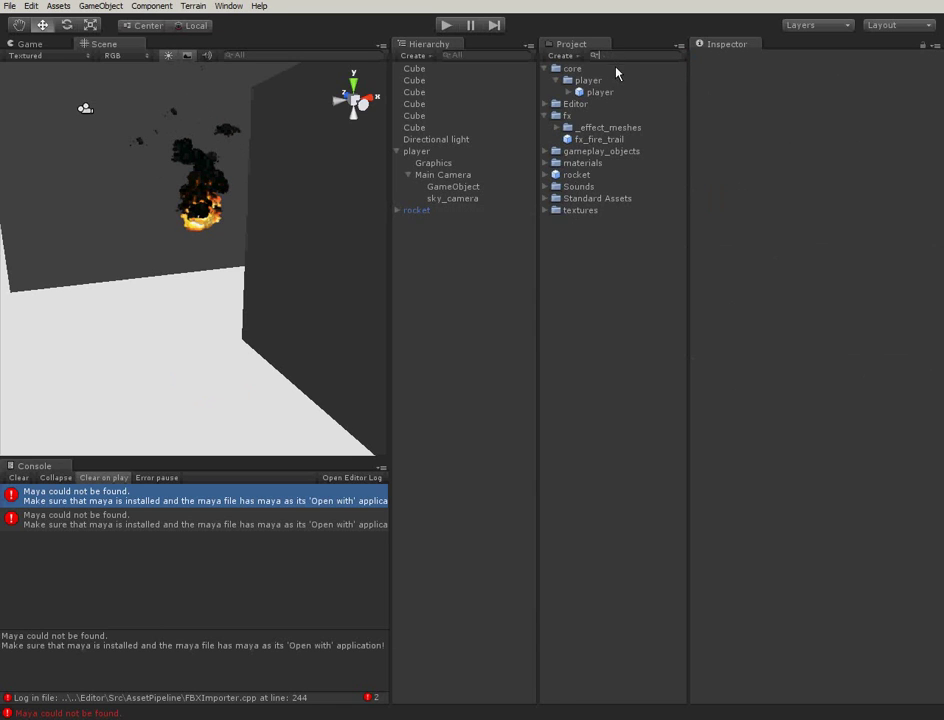
{"action": "type", "text": "explo"}
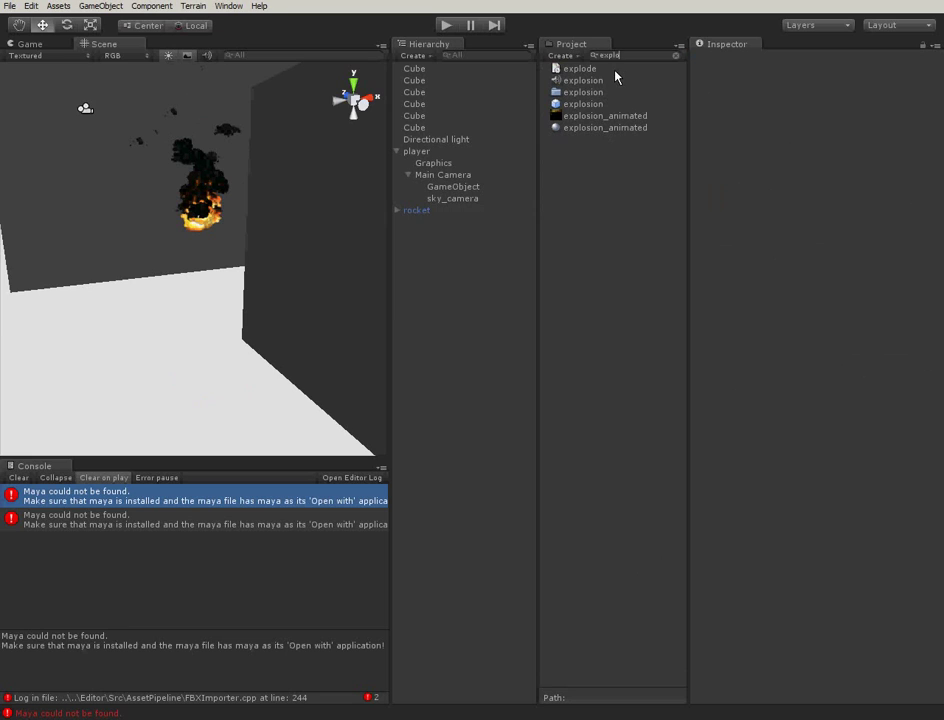
{"action": "left_click", "coordinate": [584, 105]}
{"action": "left_click", "coordinate": [676, 55]}
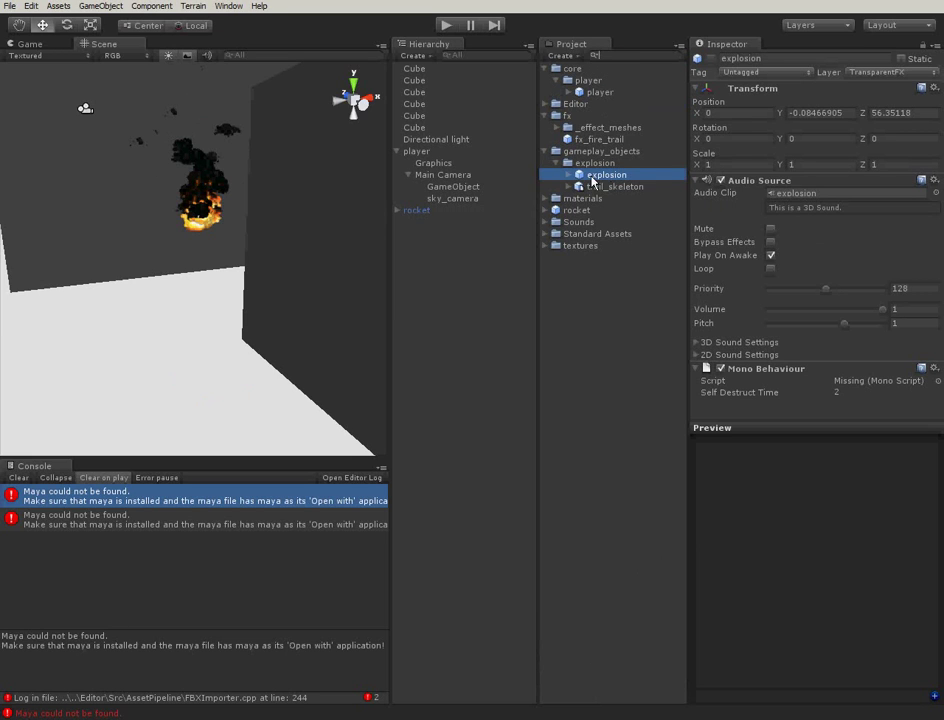
{"action": "right_click", "coordinate": [767, 370]}
{"action": "left_click", "coordinate": [791, 396]}
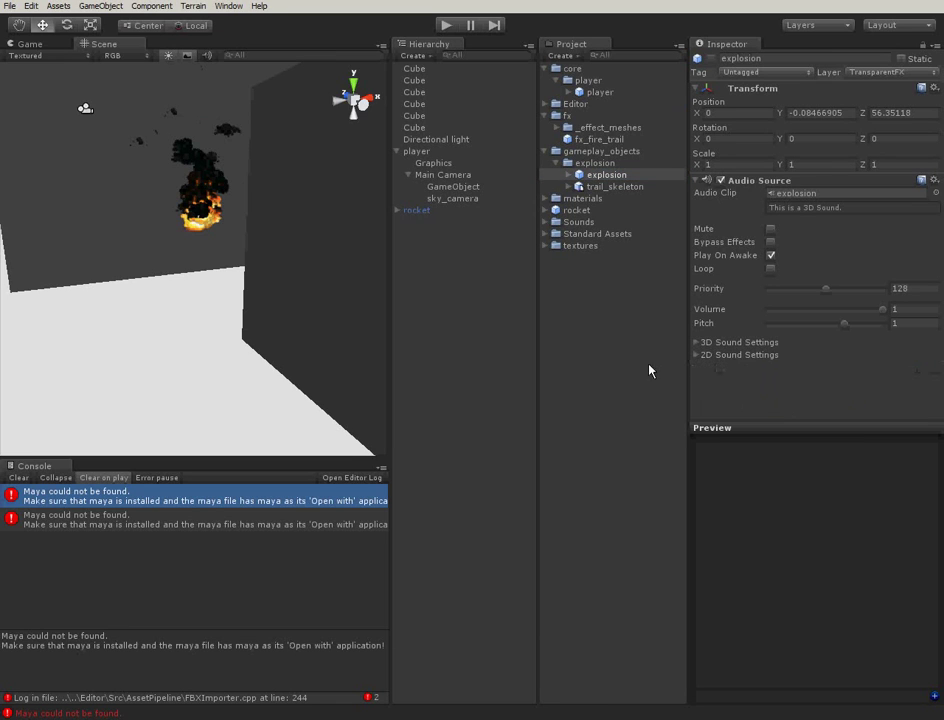
Place a test copy of the explosion in the scene, watch it play, then delete it.
{"action": "left_click", "coordinate": [567, 175]}
{"action": "key", "text": "Down"}
{"action": "key", "text": "Down"}
{"action": "key", "text": "Down"}
{"action": "key", "text": "Down"}
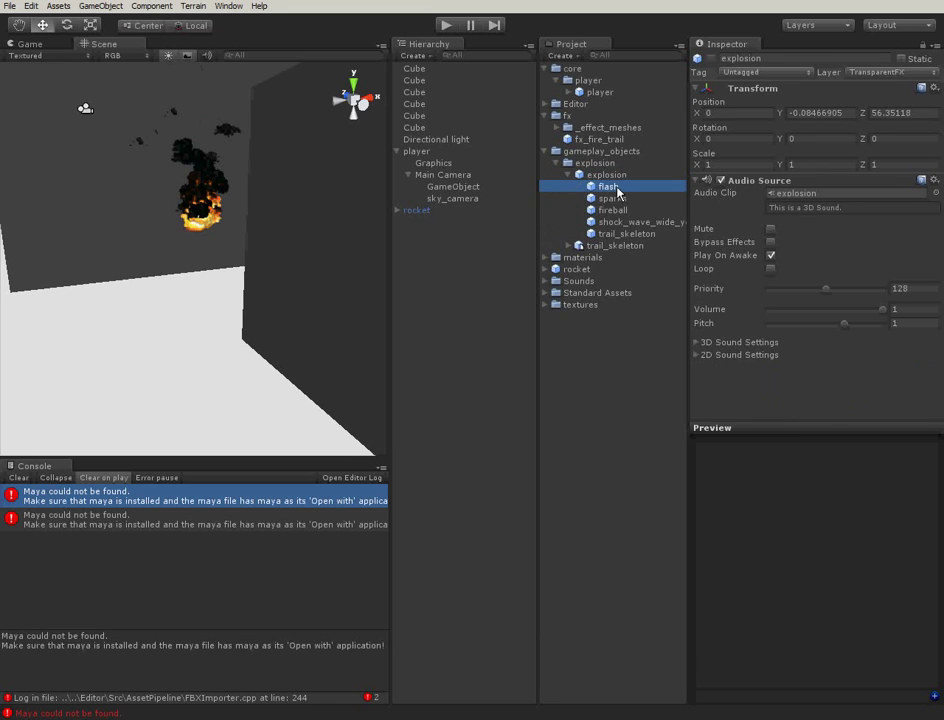
{"action": "key", "text": "Down"}
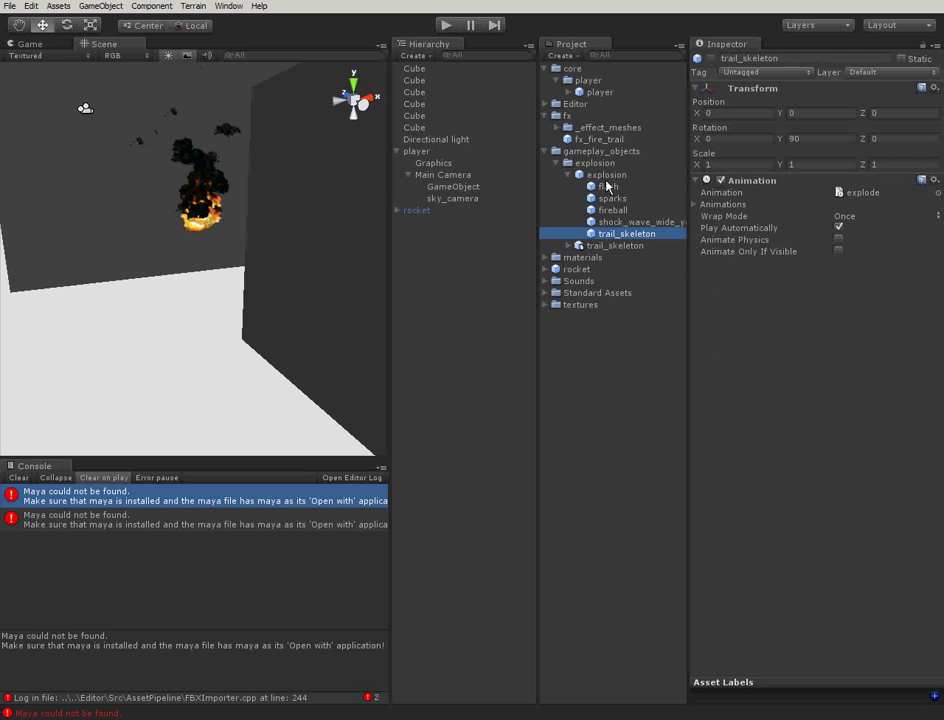
{"action": "key", "text": "Up"}
{"action": "key", "text": "Up"}
{"action": "key", "text": "Up"}
{"action": "key", "text": "Up"}
{"action": "key", "text": "Up"}
{"action": "left_click_drag", "start_coordinate": [600, 183], "coordinate": [474, 300]}
{"action": "left_click_drag", "start_coordinate": [295, 309], "coordinate": [188, 282], "text": "alt"}
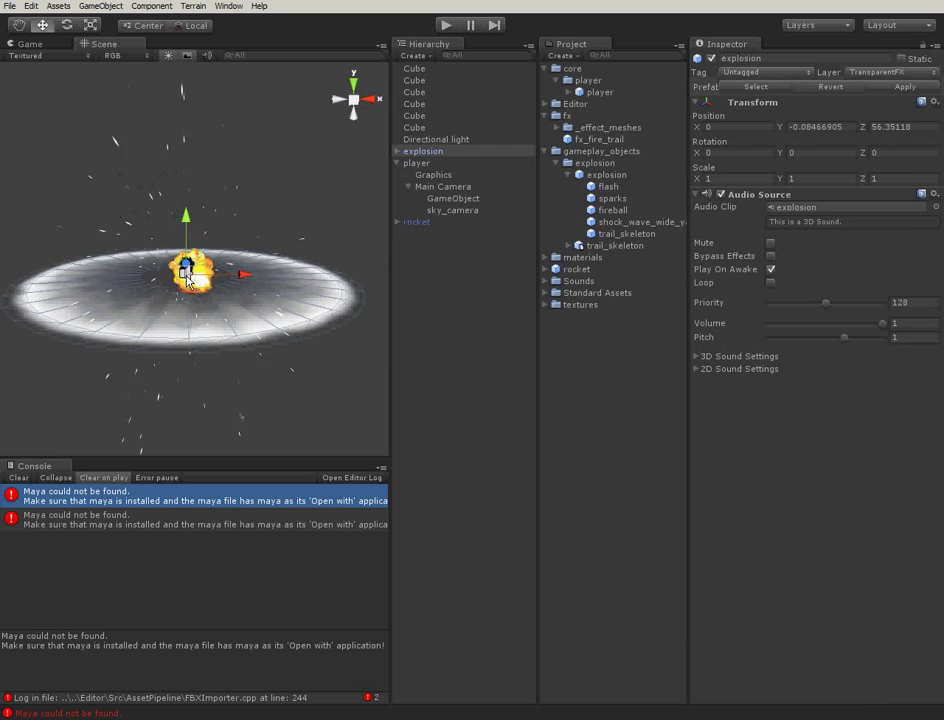
{"action": "left_click_drag", "start_coordinate": [242, 298], "coordinate": [215, 295], "text": "alt"}
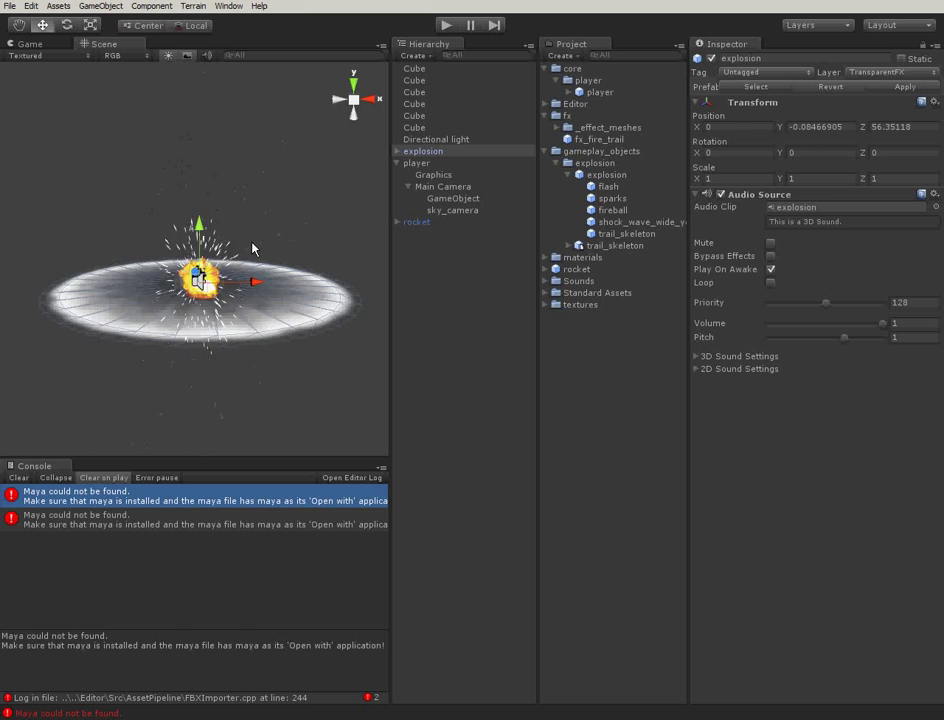
{"action": "key", "text": "Delete"}
Drop the explosion prefab into the rocket's Projectile Explosion field and verify on the rocket prefab.
{"action": "left_click", "coordinate": [420, 211]}
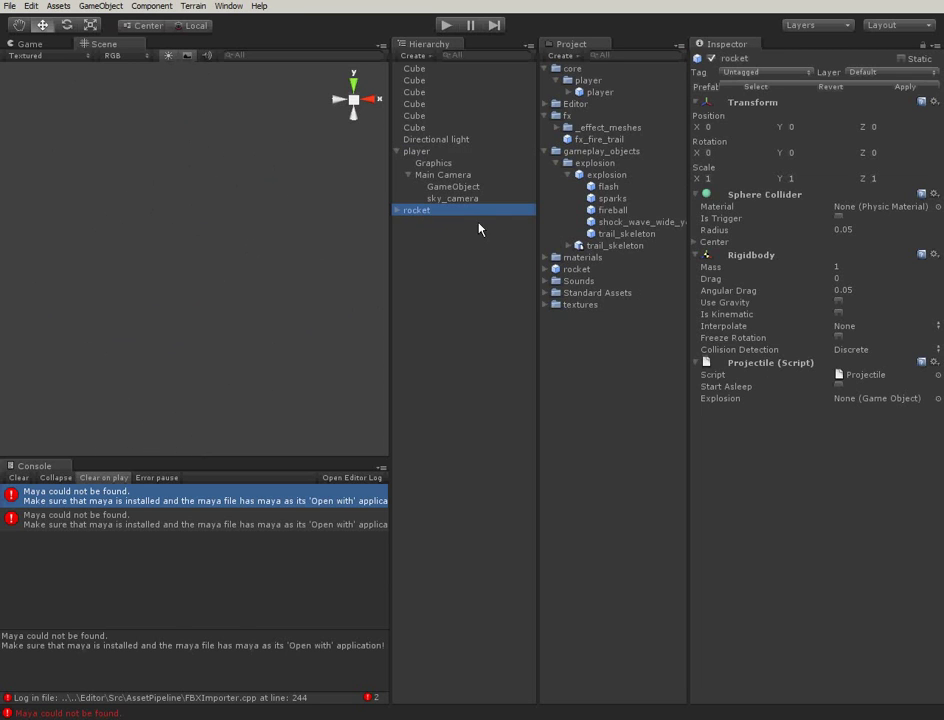
{"action": "left_click_drag", "start_coordinate": [604, 176], "coordinate": [864, 399]}
{"action": "left_click", "coordinate": [557, 163]}
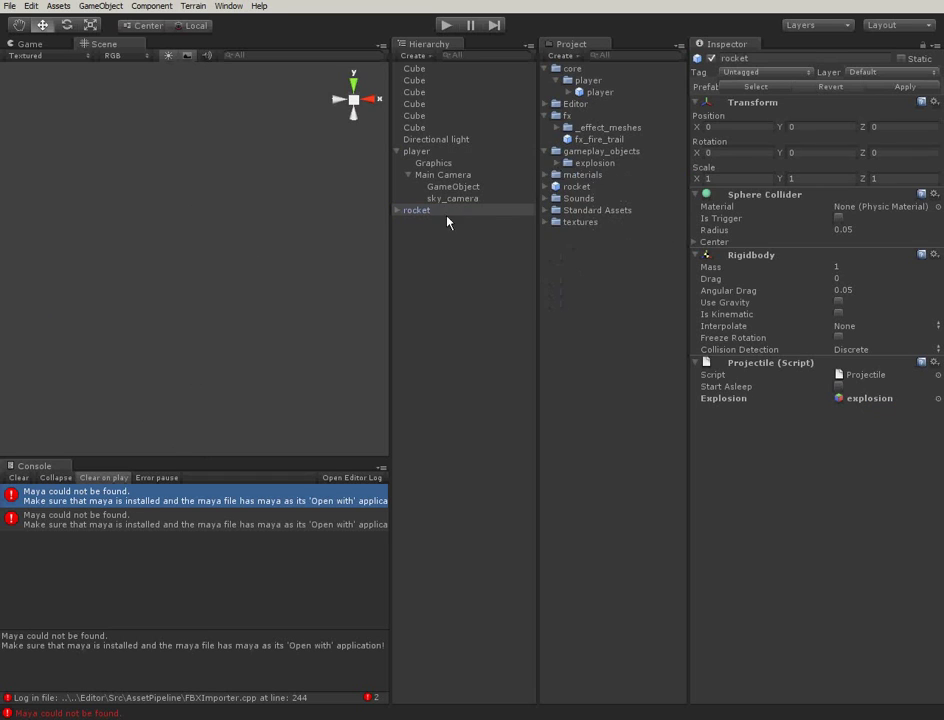
{"action": "left_click", "coordinate": [418, 222]}
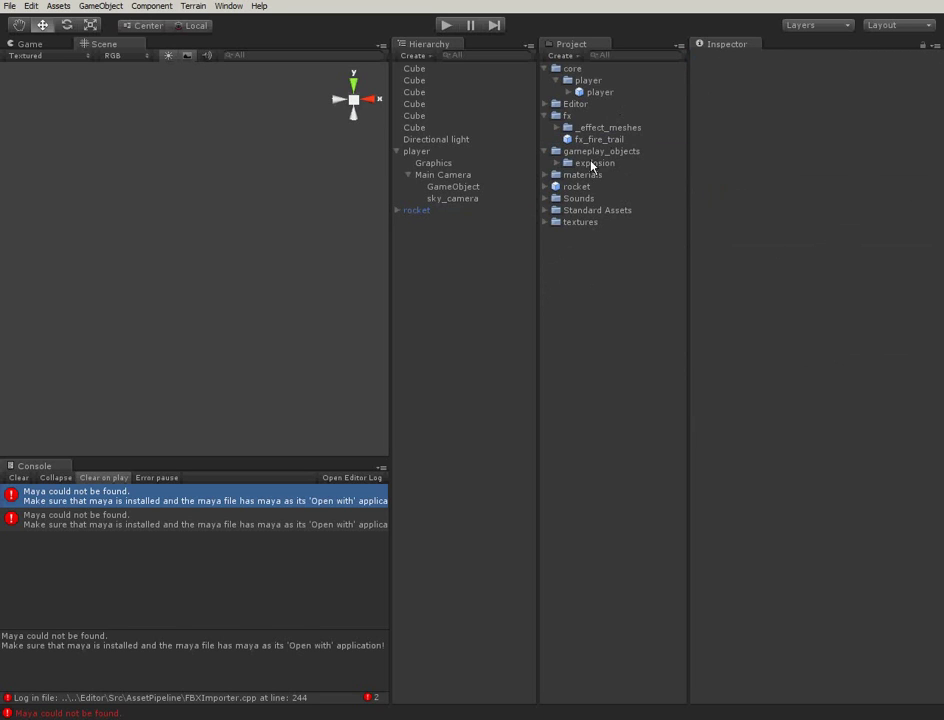
{"action": "left_click", "coordinate": [575, 187]}
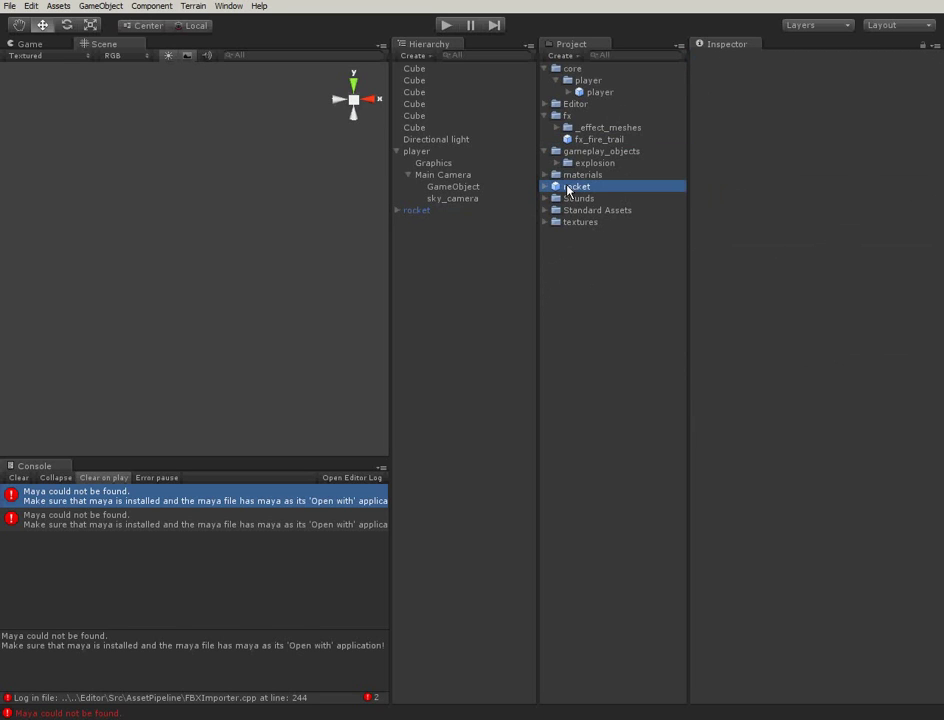
Set the Main Camera Spawner's Outgoing Targets Element 0 to the rocket.
{"action": "left_click", "coordinate": [443, 175]}
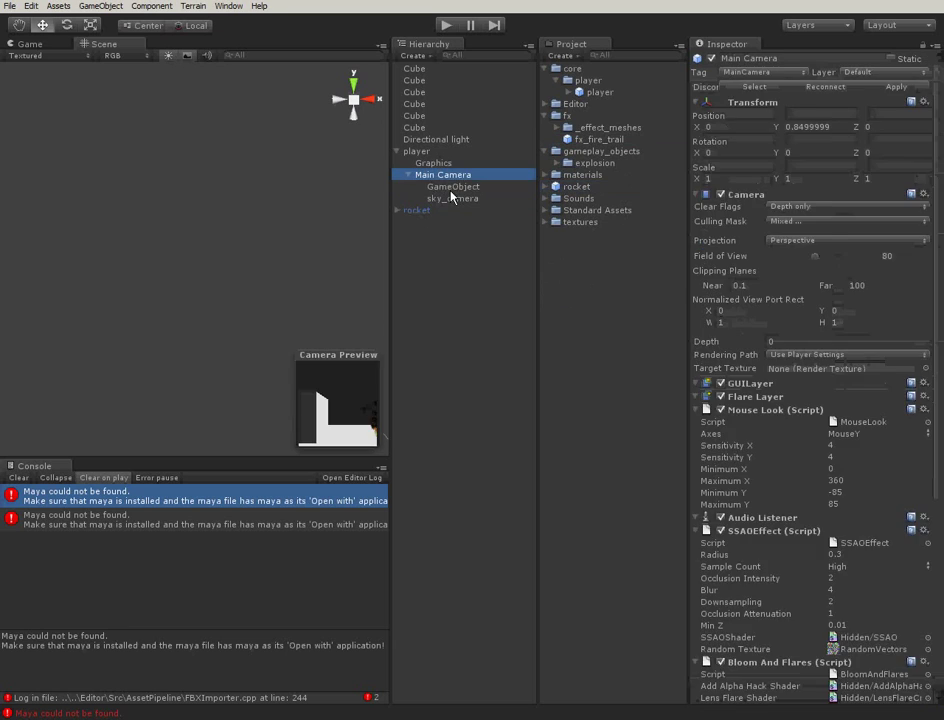
{"action": "left_click", "coordinate": [450, 190]}
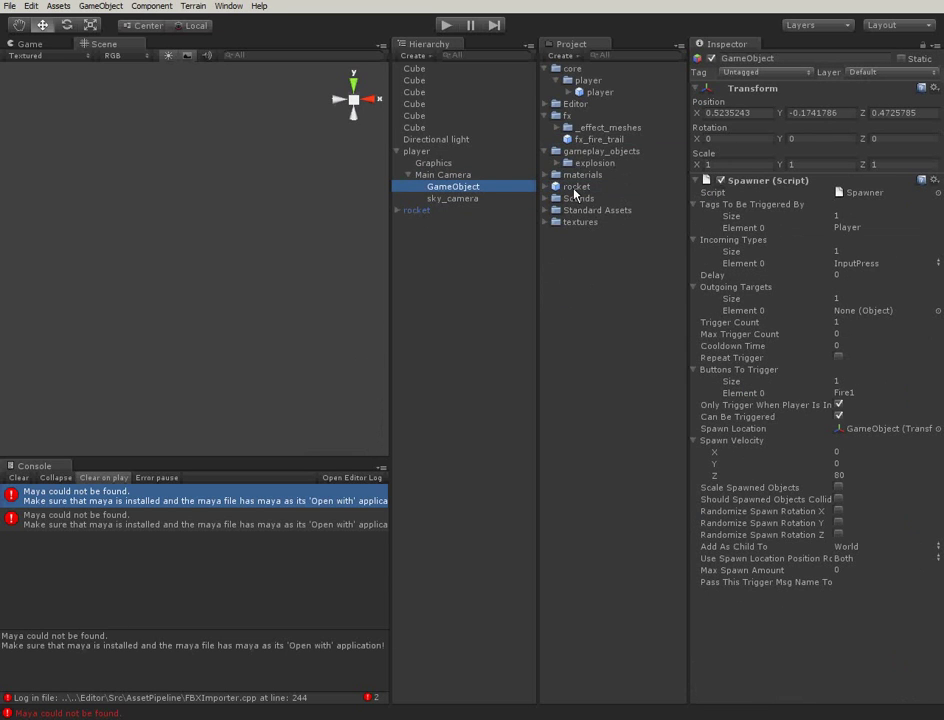
{"action": "left_click", "coordinate": [740, 204]}
{"action": "left_click", "coordinate": [790, 240]}
{"action": "left_click_drag", "start_coordinate": [576, 186], "coordinate": [860, 311]}
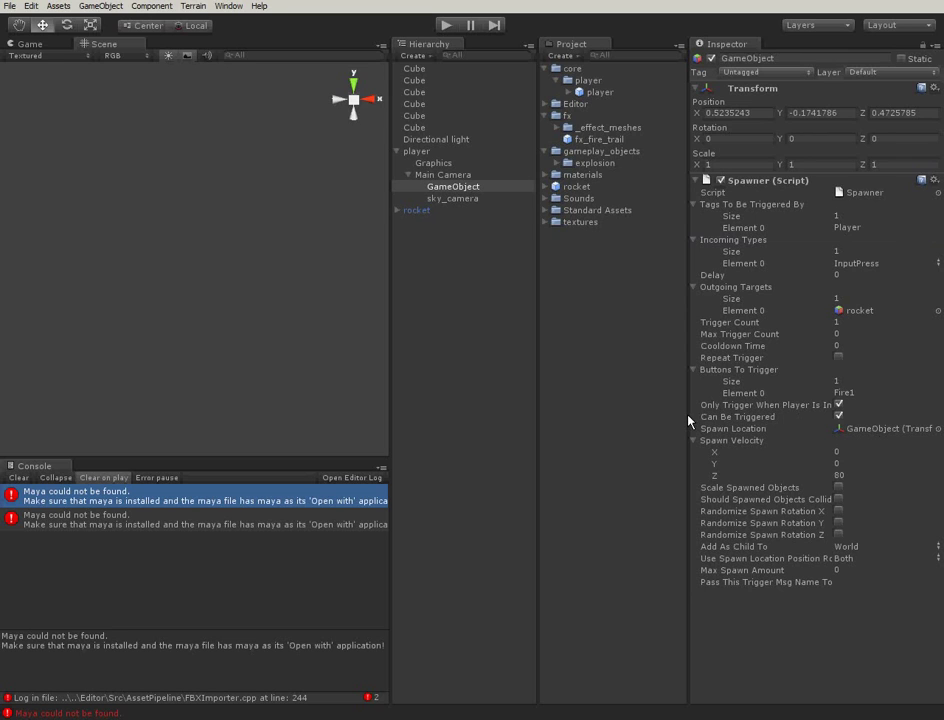
Untick the Spawner's Only Trigger When Player Is Inside option.
{"action": "left_click_drag", "start_coordinate": [688, 417], "coordinate": [670, 417]}
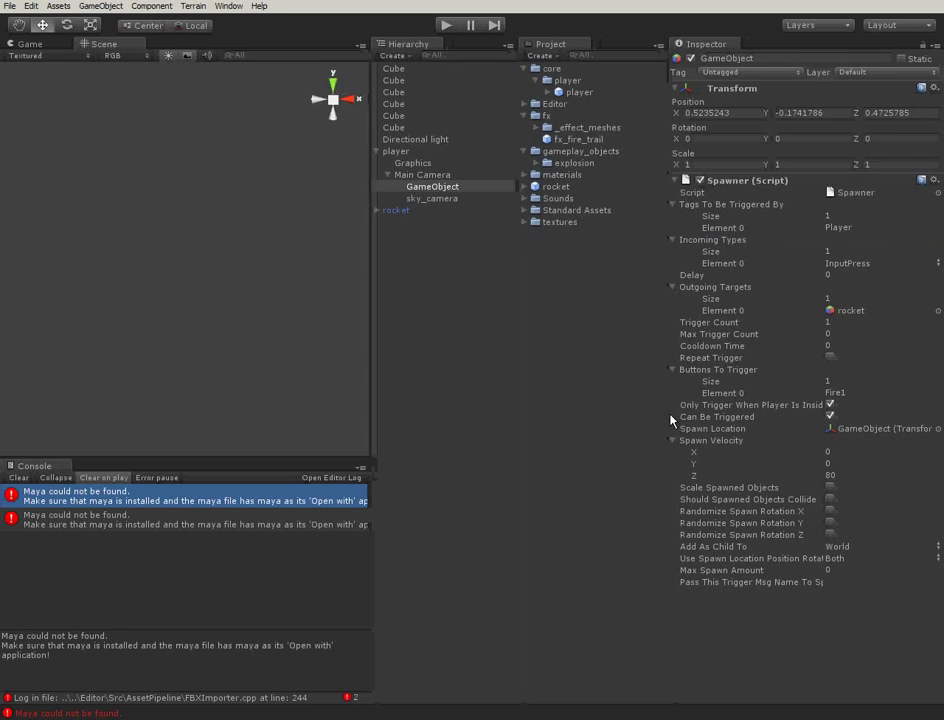
{"action": "left_click", "coordinate": [830, 404]}
{"action": "left_click", "coordinate": [371, 297]}
Enter play mode with Ctrl+P and fire a rocket.
{"action": "left_click", "coordinate": [615, 283]}
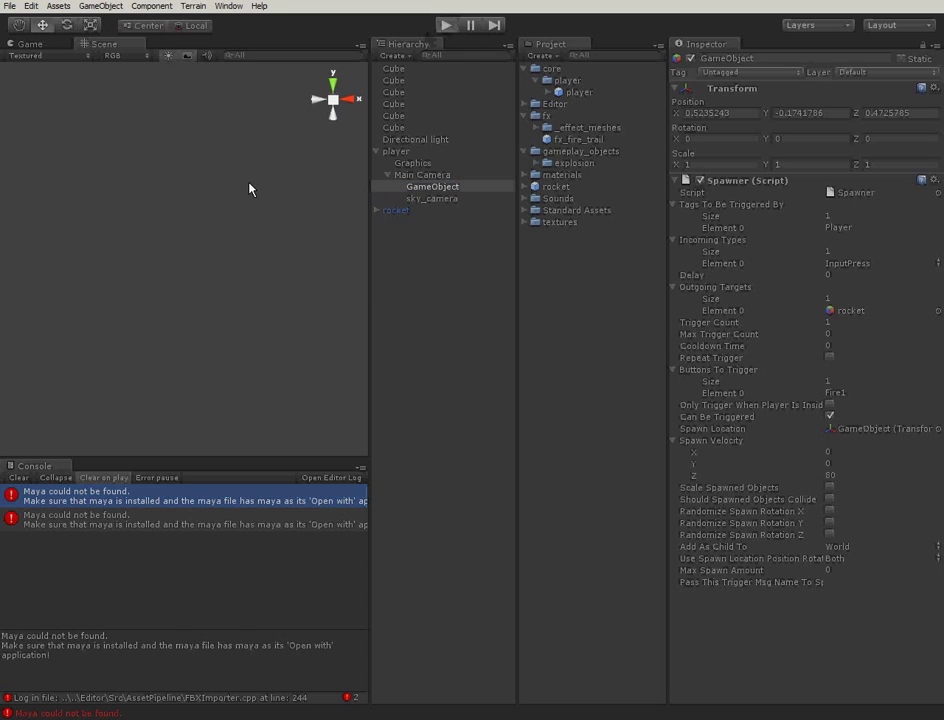
{"action": "key", "text": "ctrl+p"}
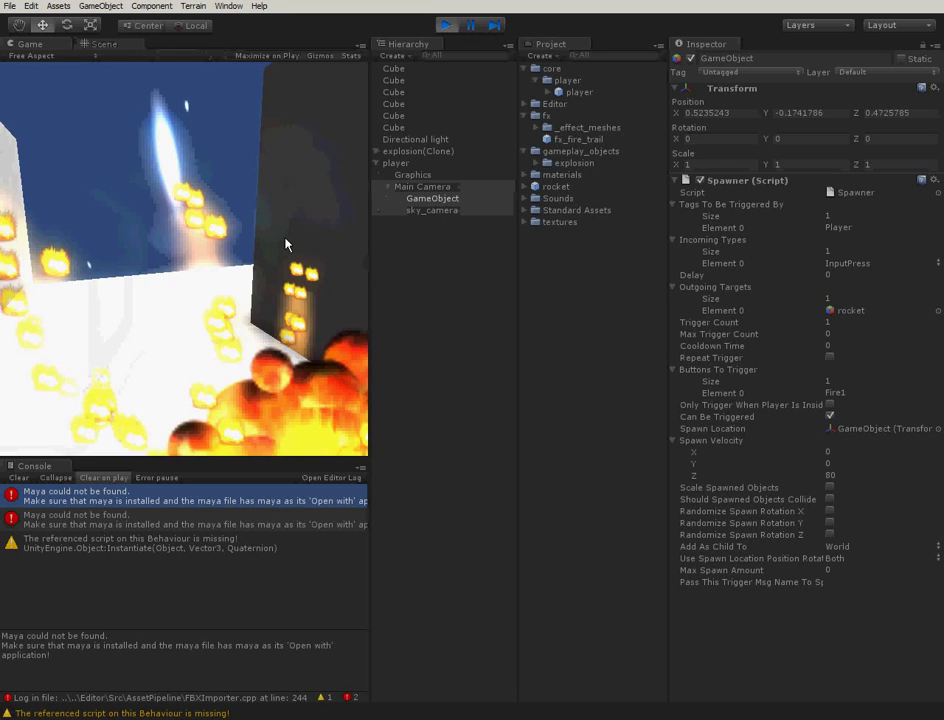
{"action": "left_click", "coordinate": [190, 227]}
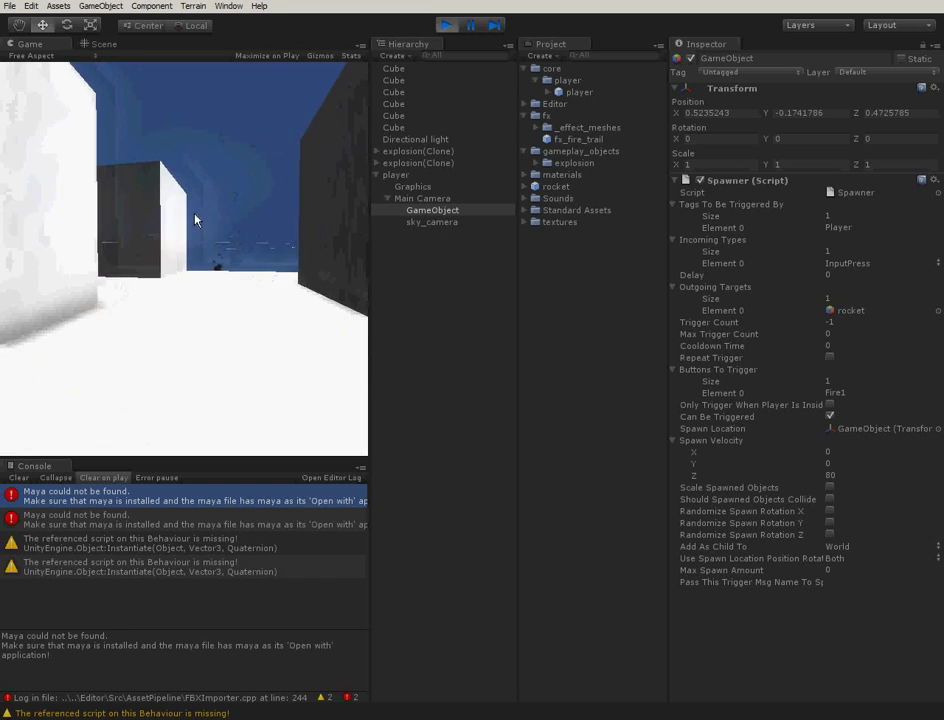
Tick the Spawner's Repeat Trigger, then fire six rockets in a play-mode test.
{"action": "left_click", "coordinate": [446, 25]}
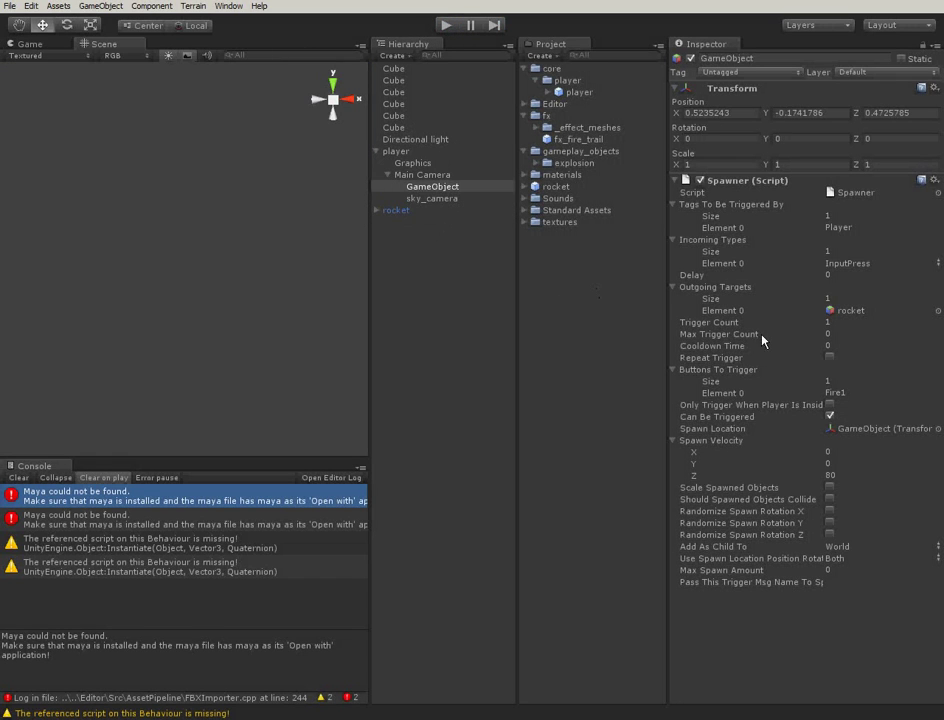
{"action": "left_click", "coordinate": [831, 358]}
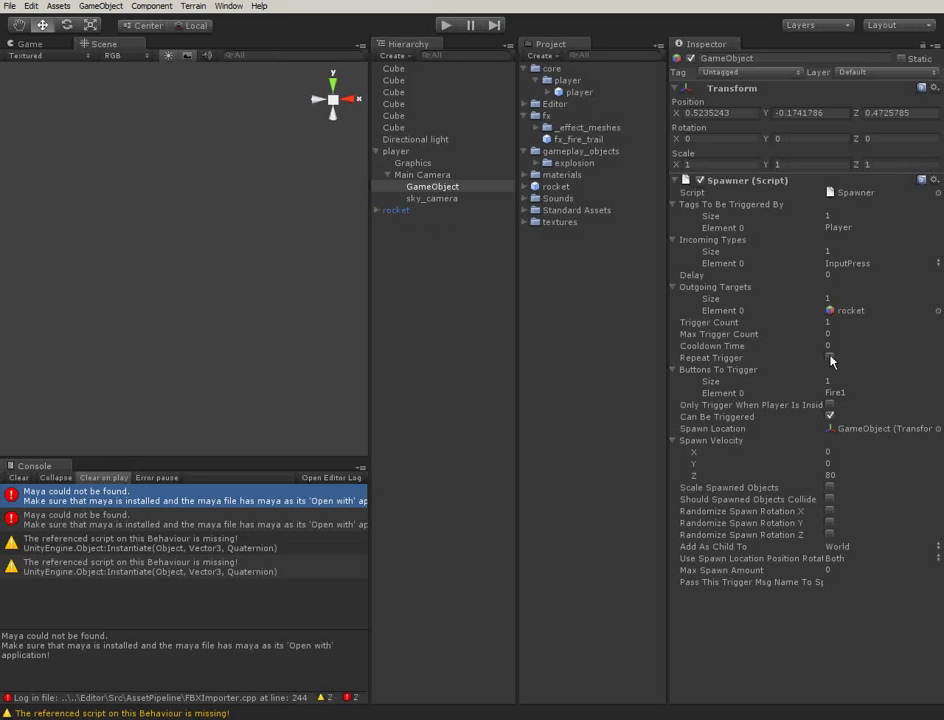
{"action": "left_click", "coordinate": [443, 27]}
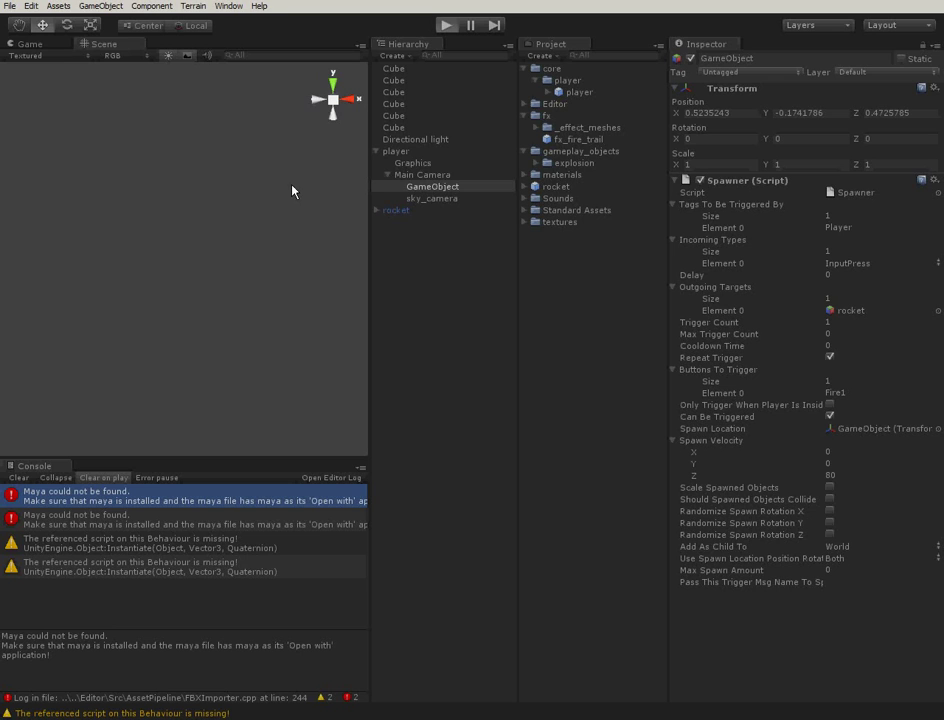
{"action": "left_click", "coordinate": [197, 256]}
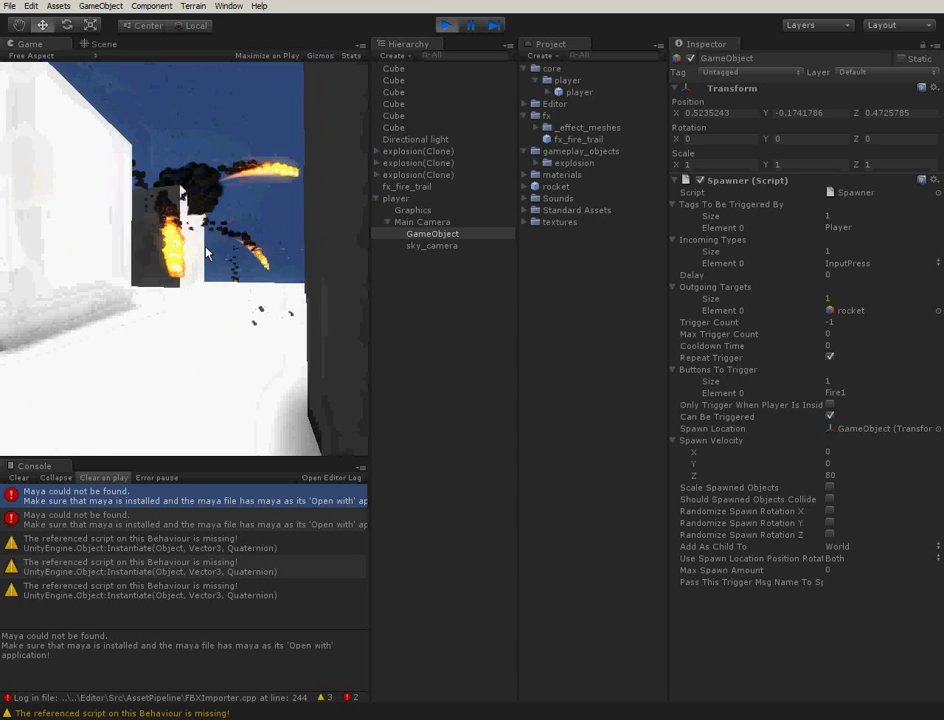
{"action": "left_click", "coordinate": [230, 250]}
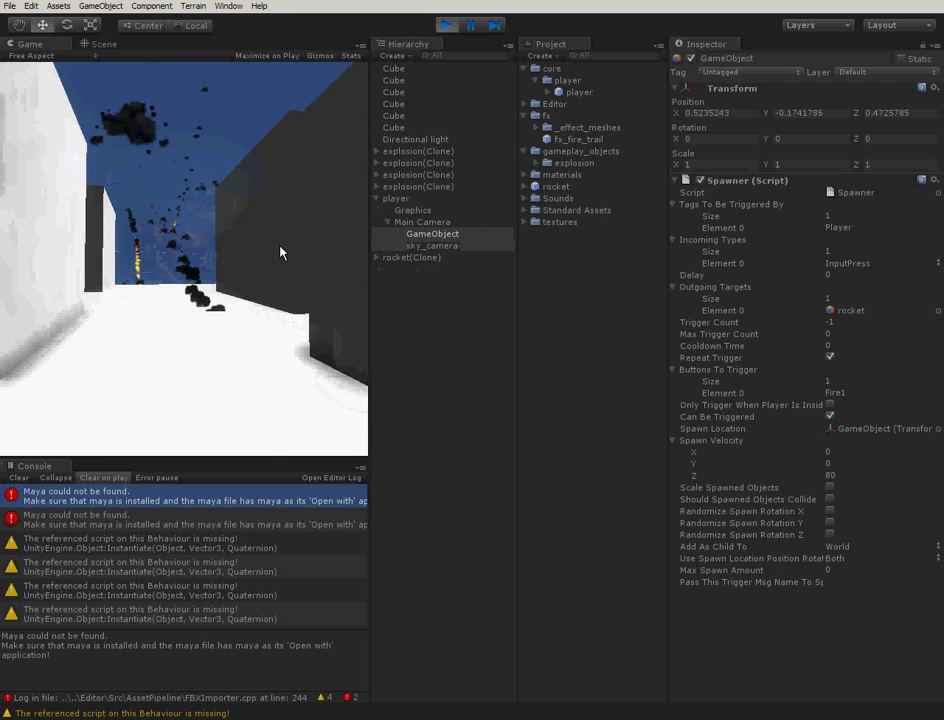
{"action": "left_click", "coordinate": [285, 258]}
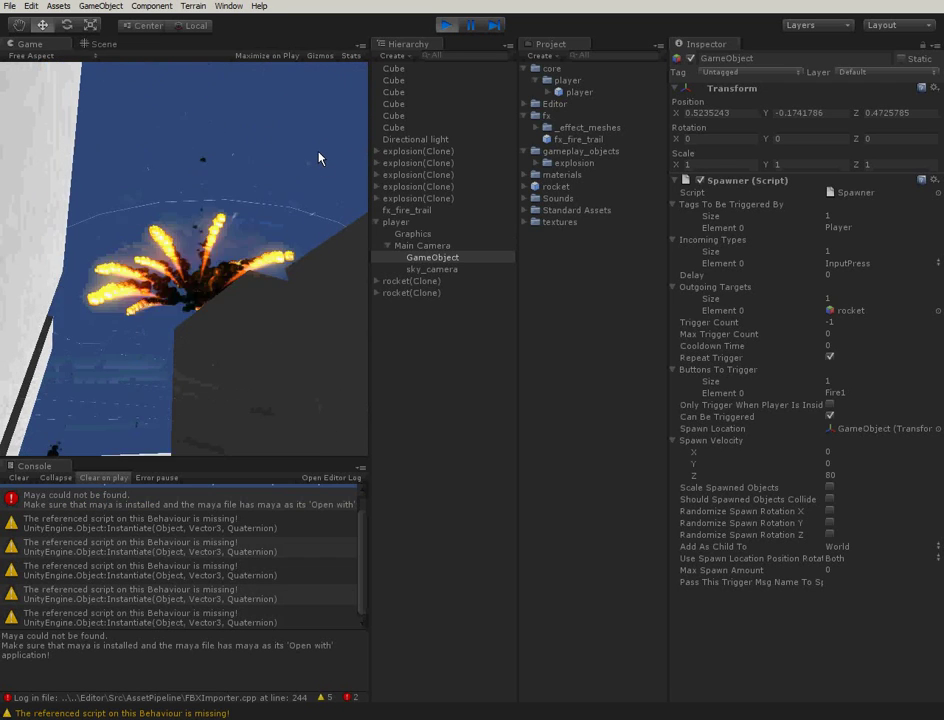
{"action": "left_click", "coordinate": [320, 156]}
{"action": "left_click", "coordinate": [284, 192]}
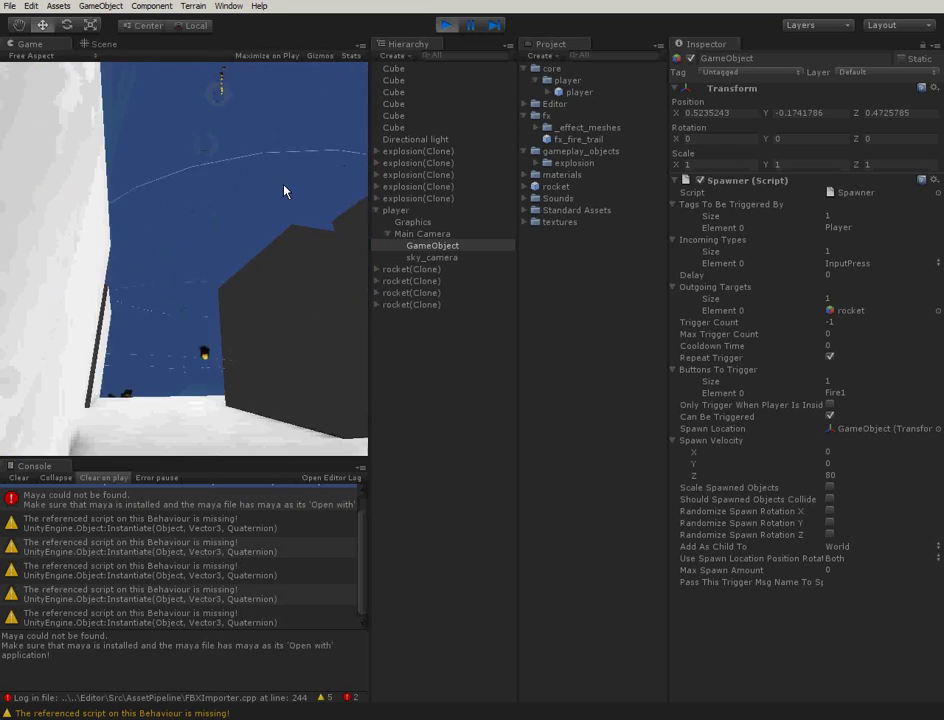
{"action": "left_click", "coordinate": [280, 200]}
{"action": "left_click", "coordinate": [446, 26]}
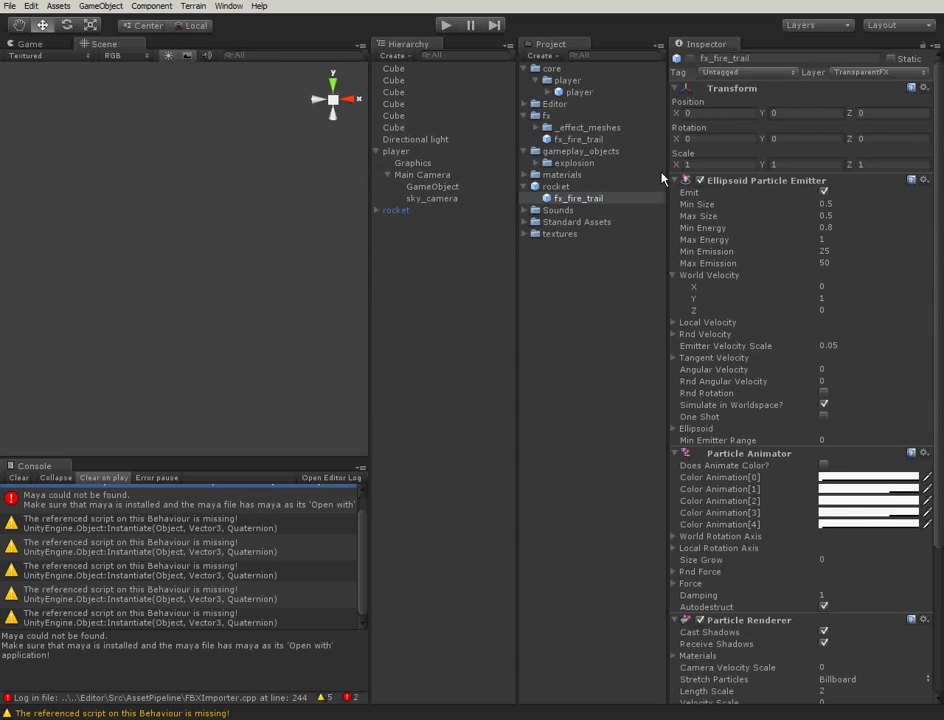
{"action": "left_click", "coordinate": [446, 25]}
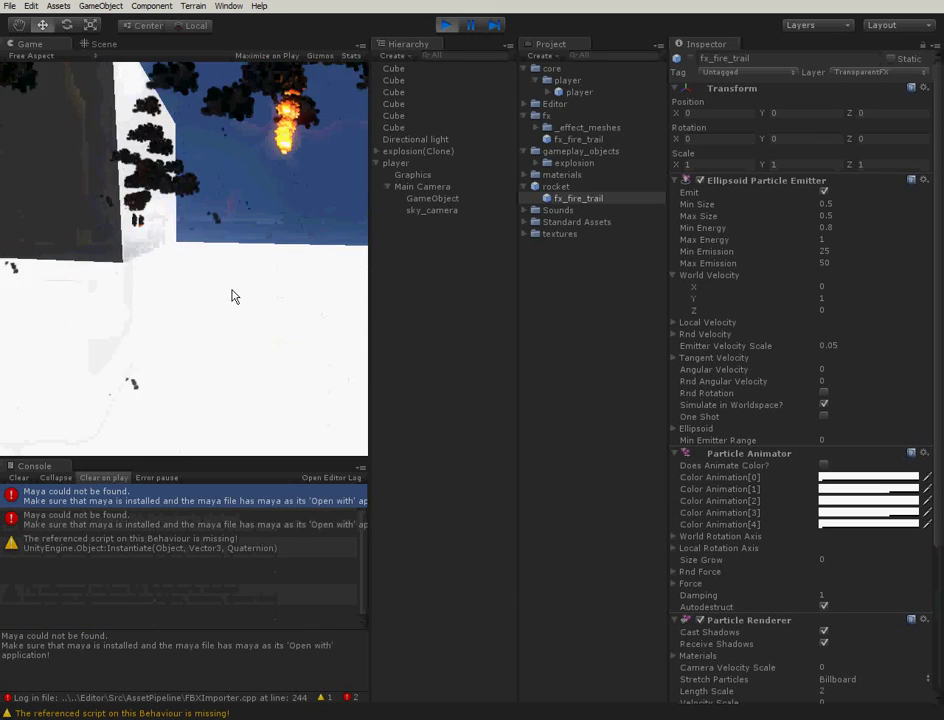
{"action": "left_click", "coordinate": [201, 263]}
{"action": "left_click", "coordinate": [196, 282]}
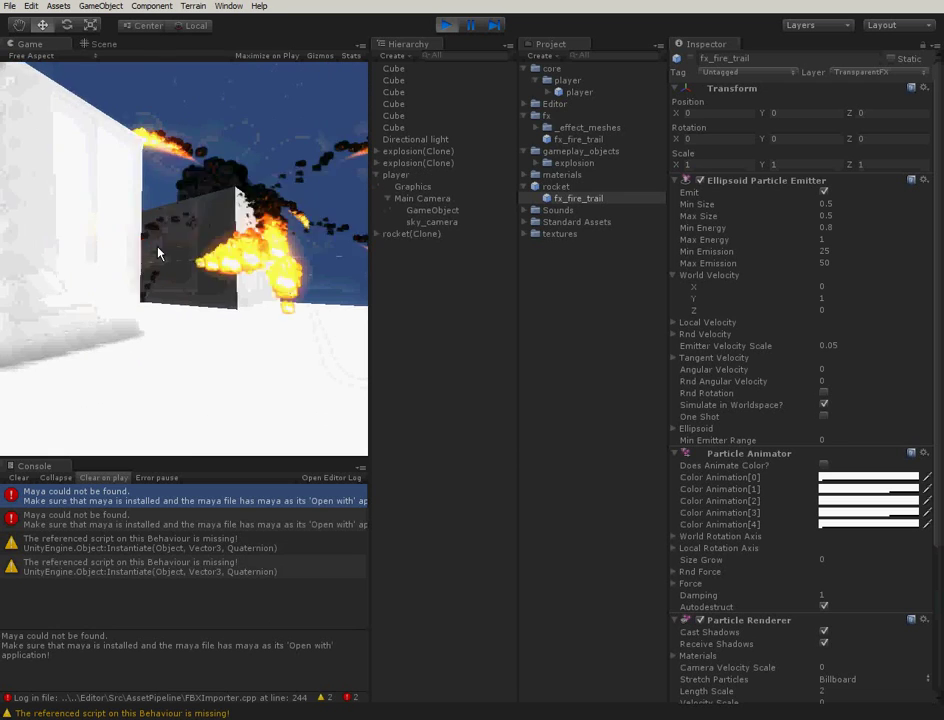
{"action": "left_click", "coordinate": [156, 277]}
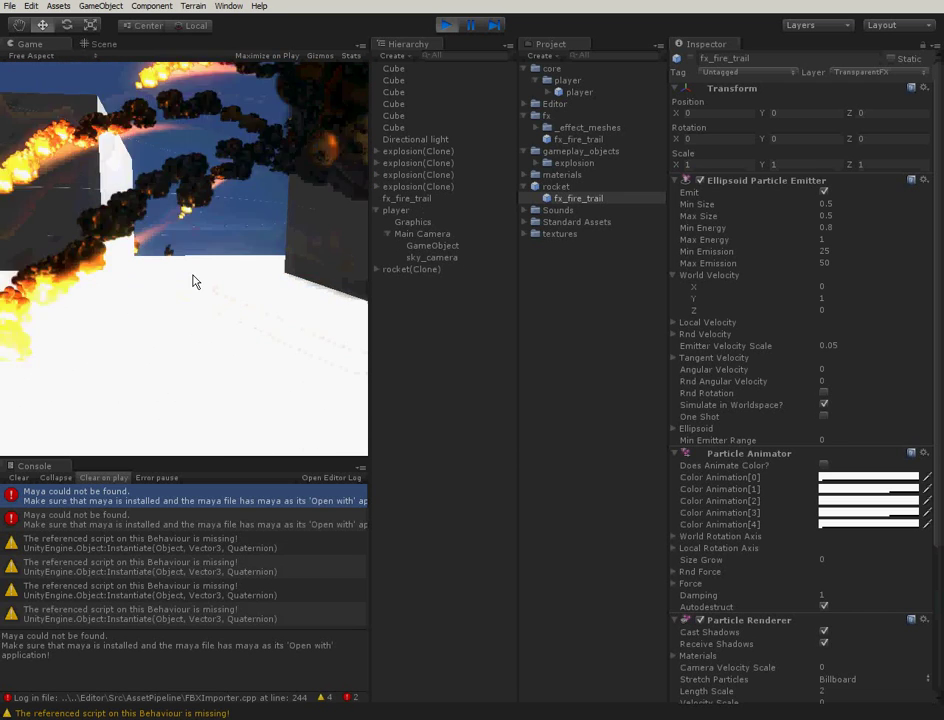
{"action": "left_click", "coordinate": [196, 279]}
{"action": "left_click", "coordinate": [232, 272]}
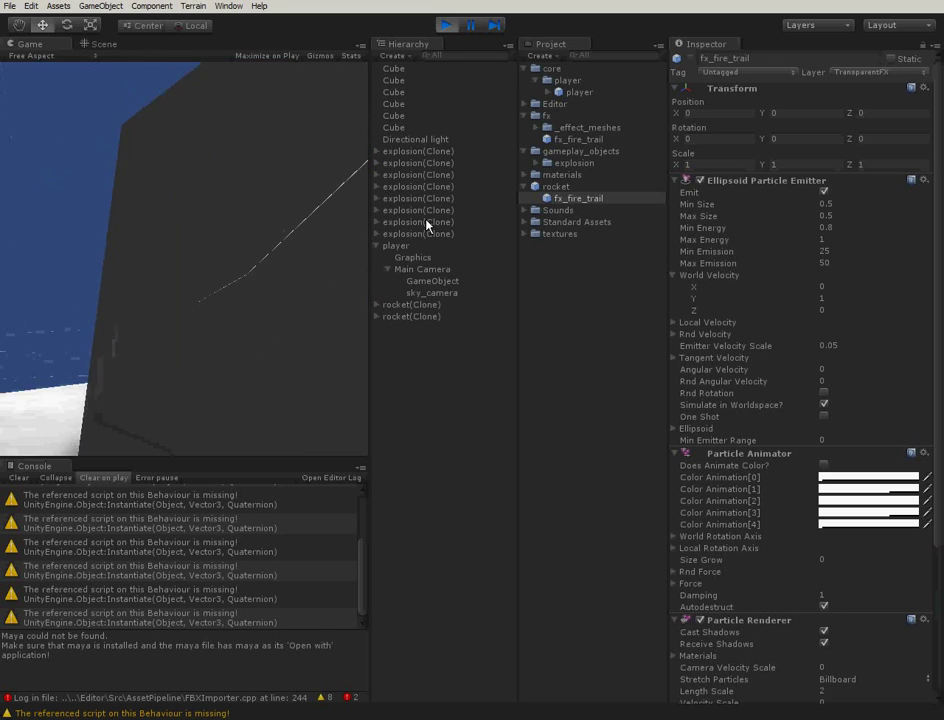
{"action": "left_click", "coordinate": [445, 26]}
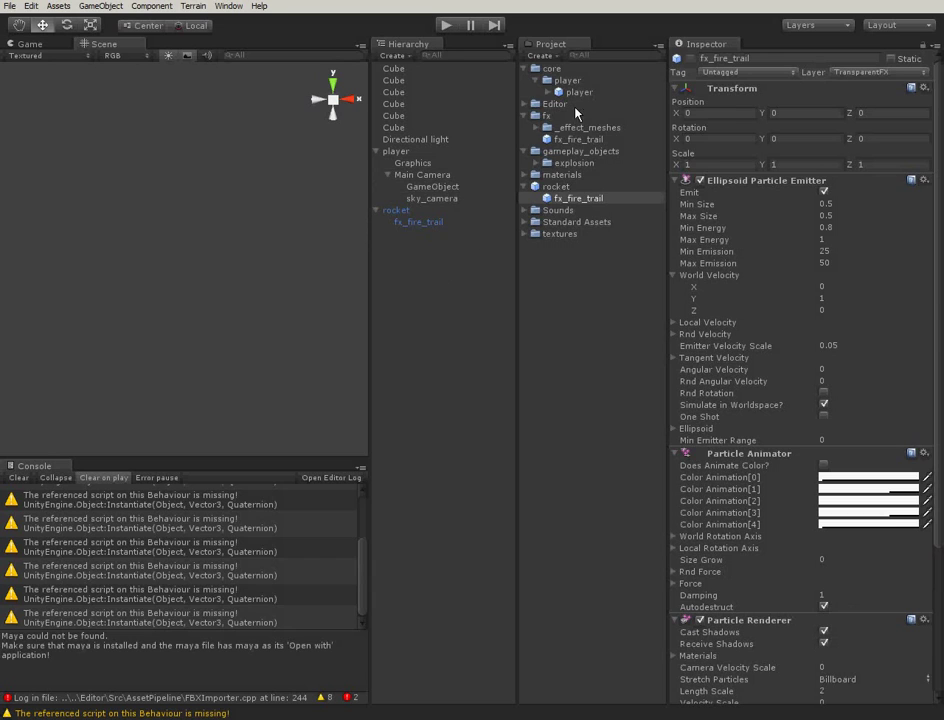
Attach the SelfDestruct script to the explosion prefab with a Self Destruct Time of 3.
{"action": "left_click", "coordinate": [535, 162]}
{"action": "left_click", "coordinate": [580, 175]}
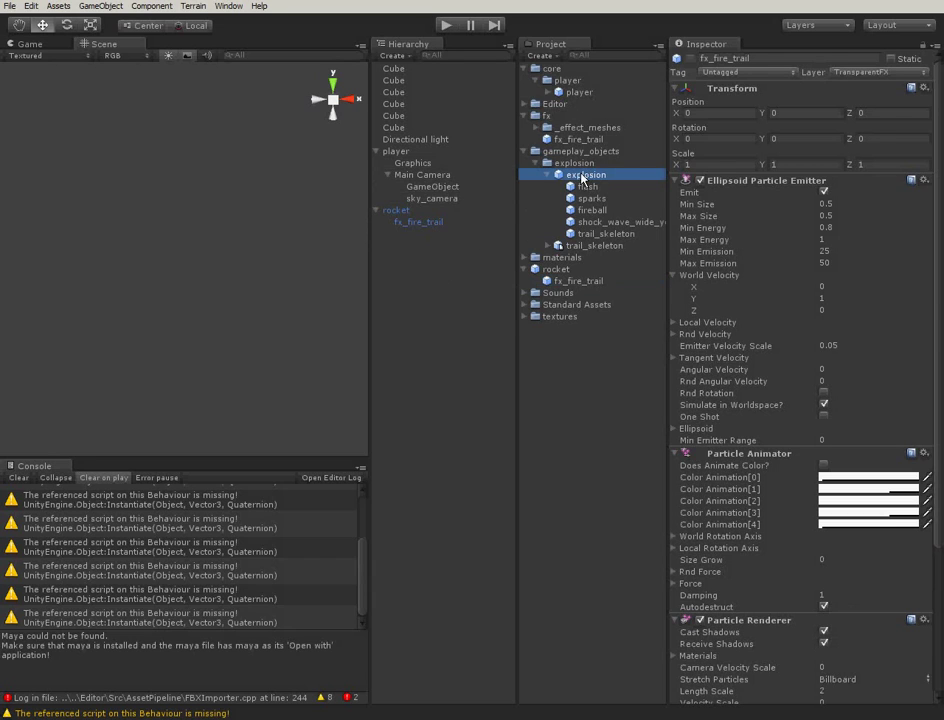
{"action": "left_click", "coordinate": [548, 175]}
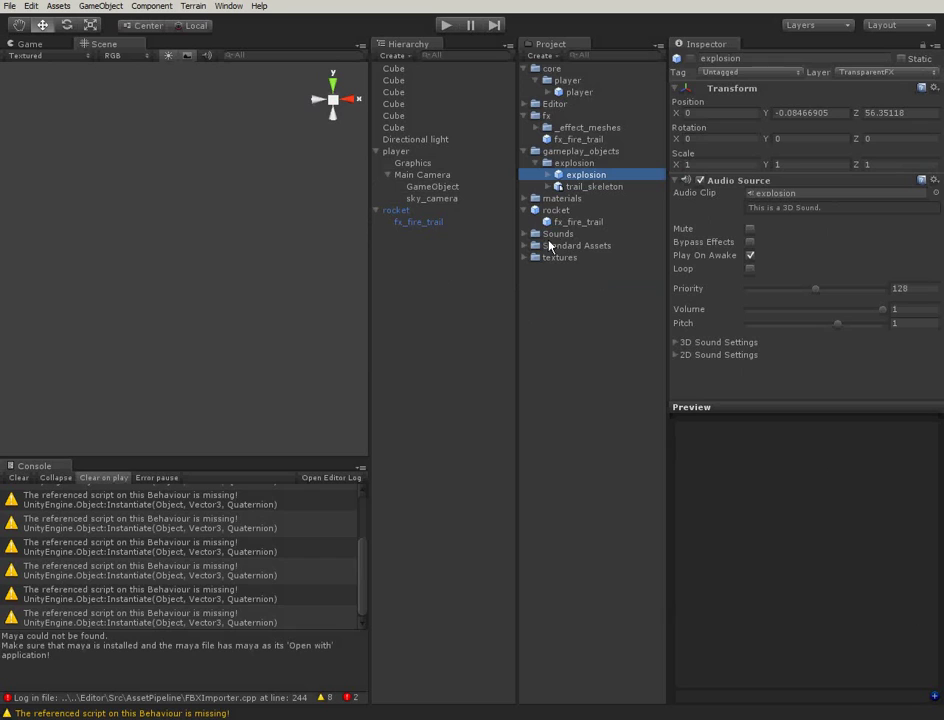
{"action": "type", "text": "self"}
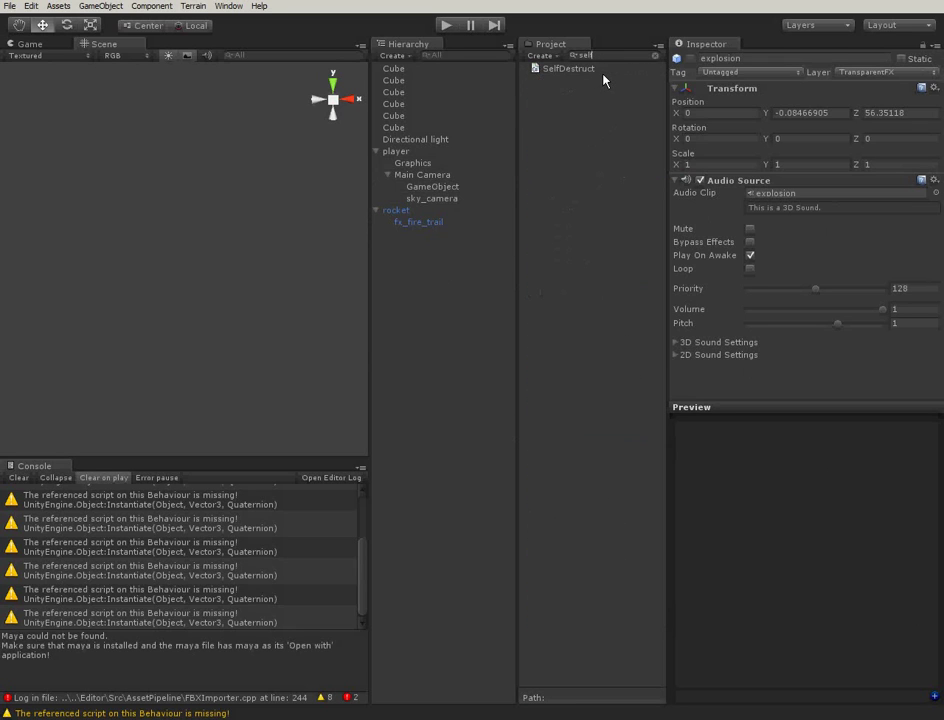
{"action": "left_click", "coordinate": [558, 70]}
{"action": "left_click_drag", "start_coordinate": [718, 375], "coordinate": [733, 390]}
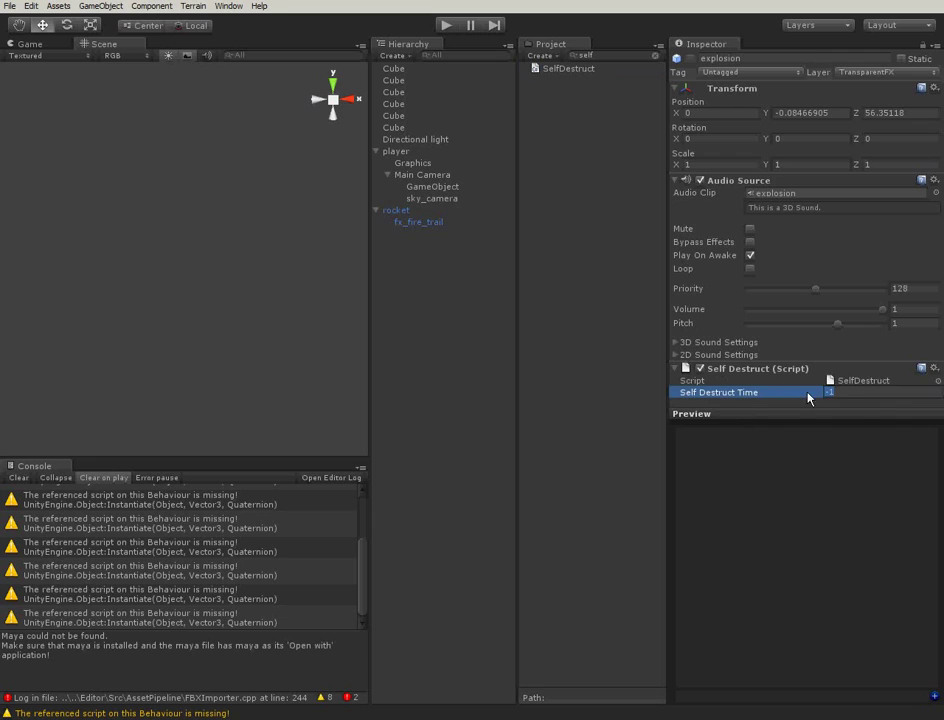
{"action": "type", "text": "3"}
{"action": "key", "text": "Return"}
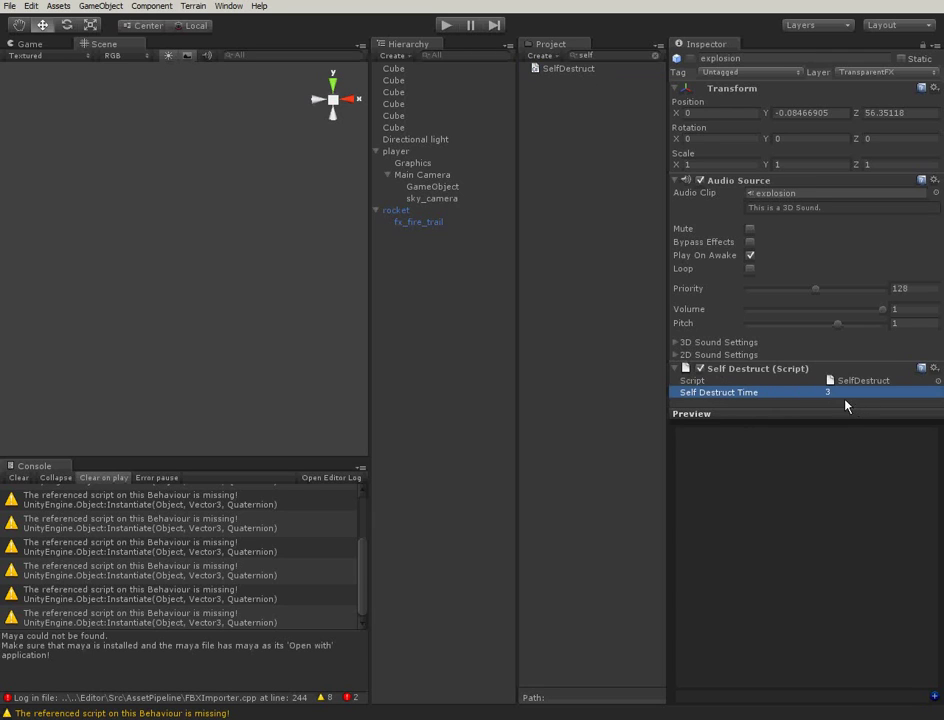
Play the game and fire one rocket to check the explosion's lifetime.
{"action": "left_click", "coordinate": [447, 25]}
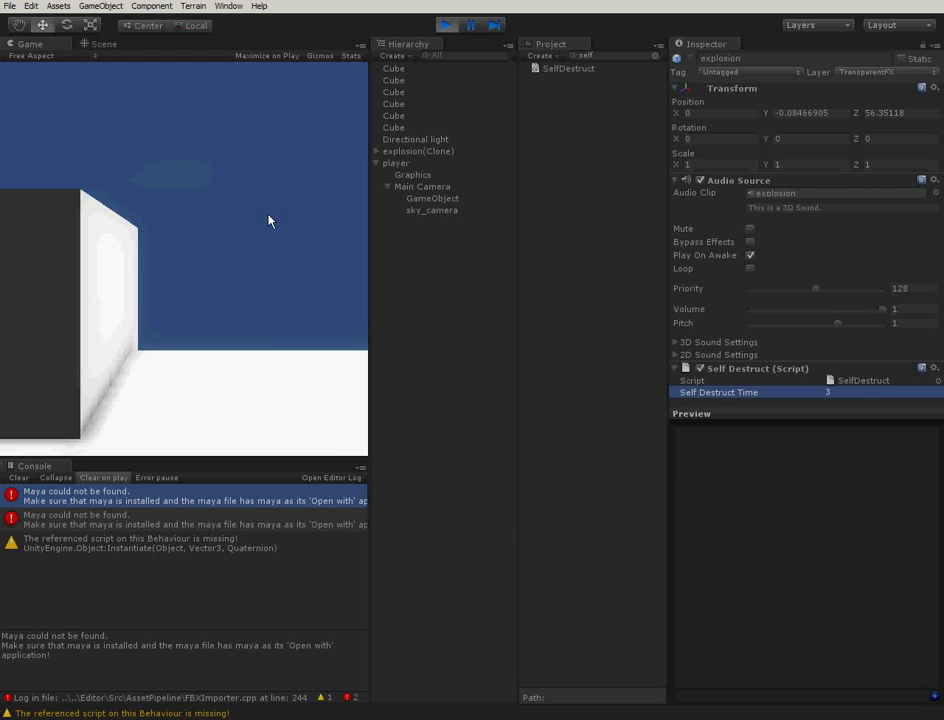
{"action": "left_click", "coordinate": [206, 227]}
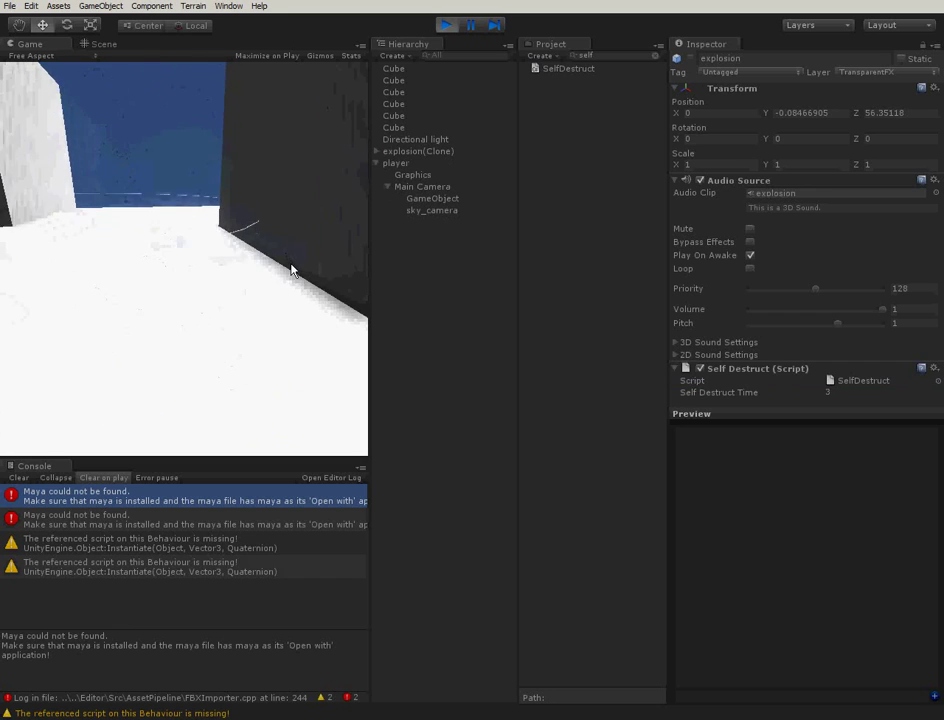
{"action": "left_click", "coordinate": [446, 24]}
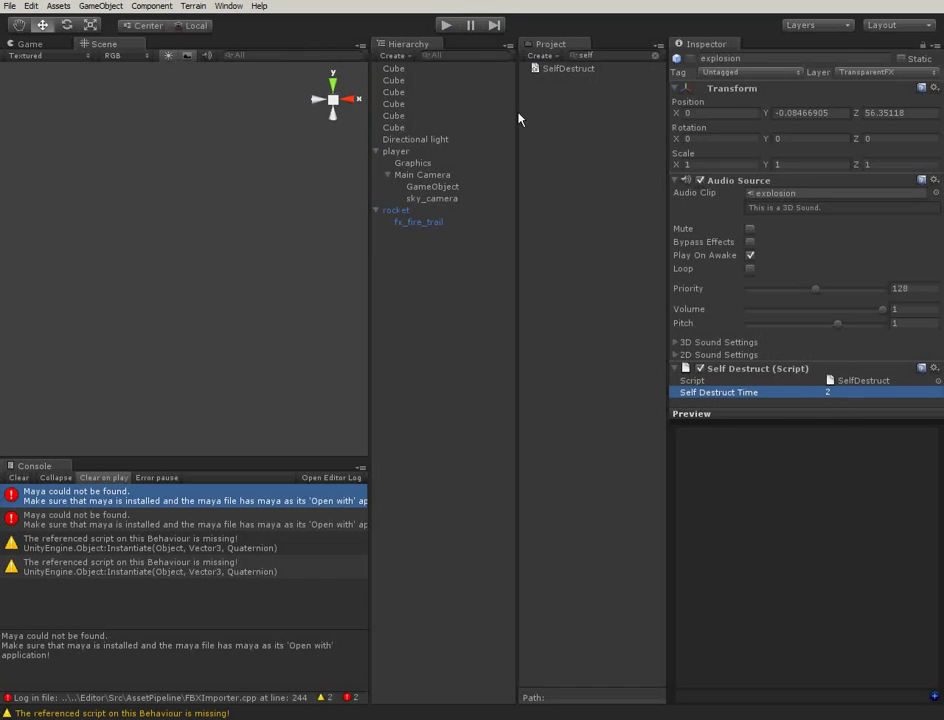
Fire several more rockets in a second run, then lower the Self Destruct Time to 1.5.
{"action": "left_click", "coordinate": [447, 25]}
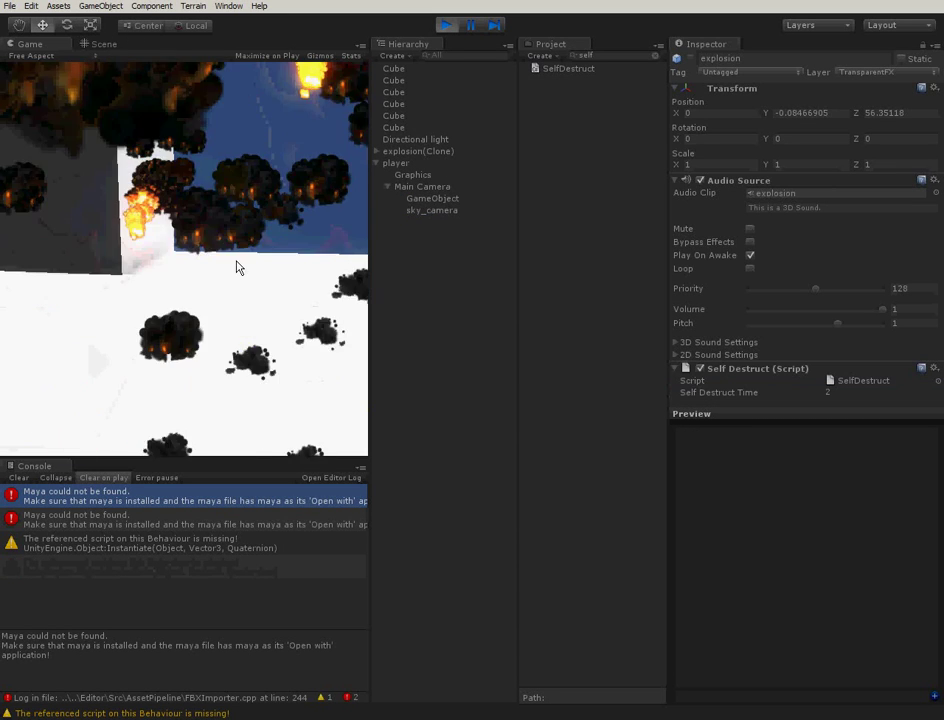
{"action": "left_click", "coordinate": [183, 231]}
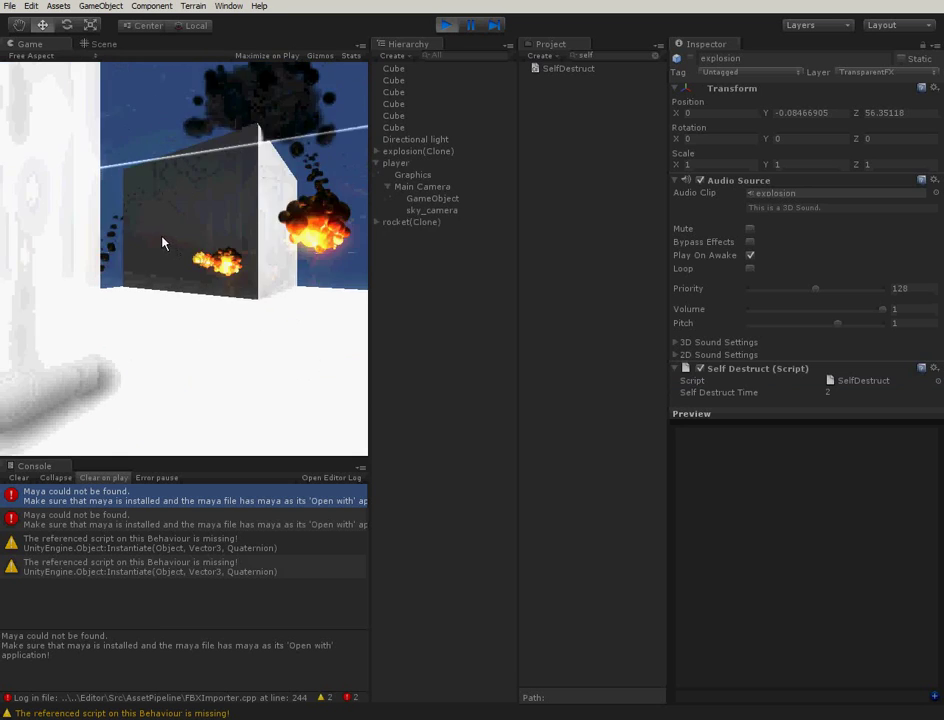
{"action": "key", "text": "w"}
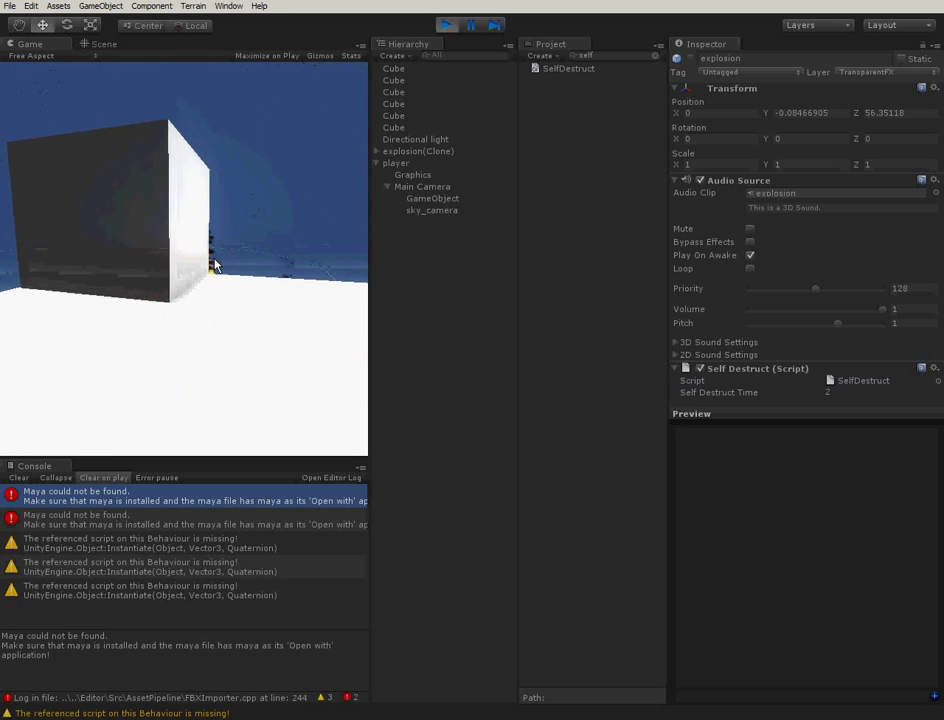
{"action": "left_click", "coordinate": [258, 270]}
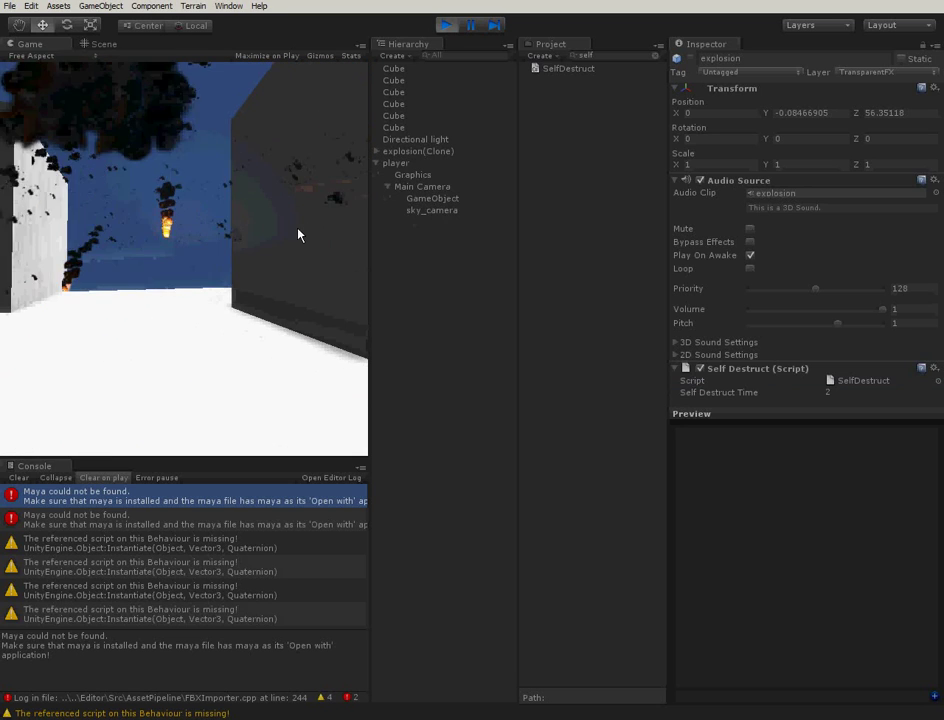
{"action": "left_click", "coordinate": [300, 232]}
{"action": "left_click", "coordinate": [325, 198]}
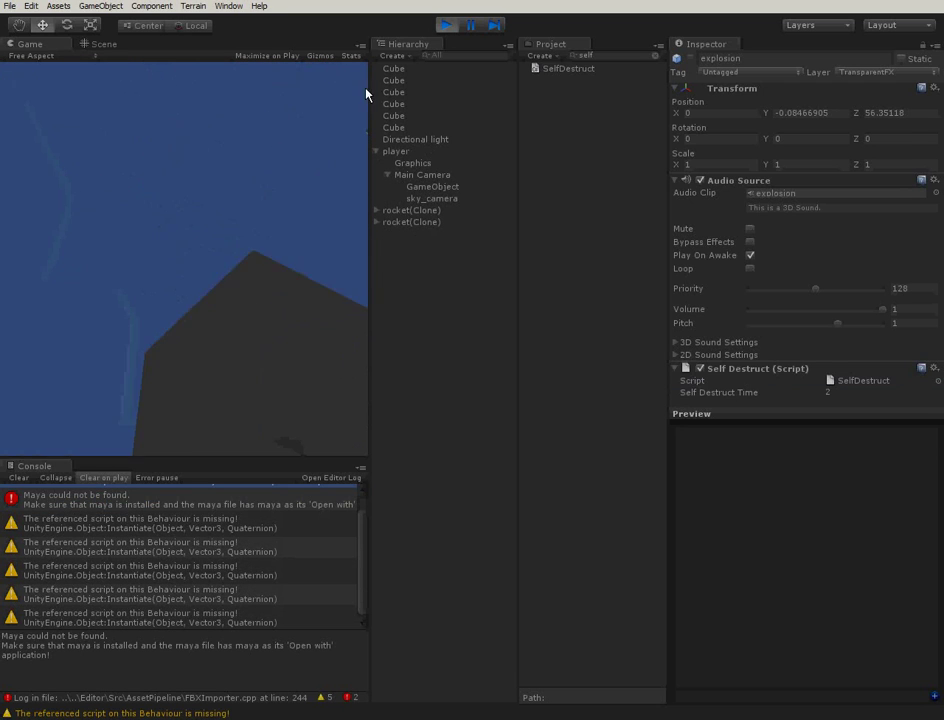
{"action": "left_click", "coordinate": [453, 25]}
{"action": "left_click", "coordinate": [840, 392]}
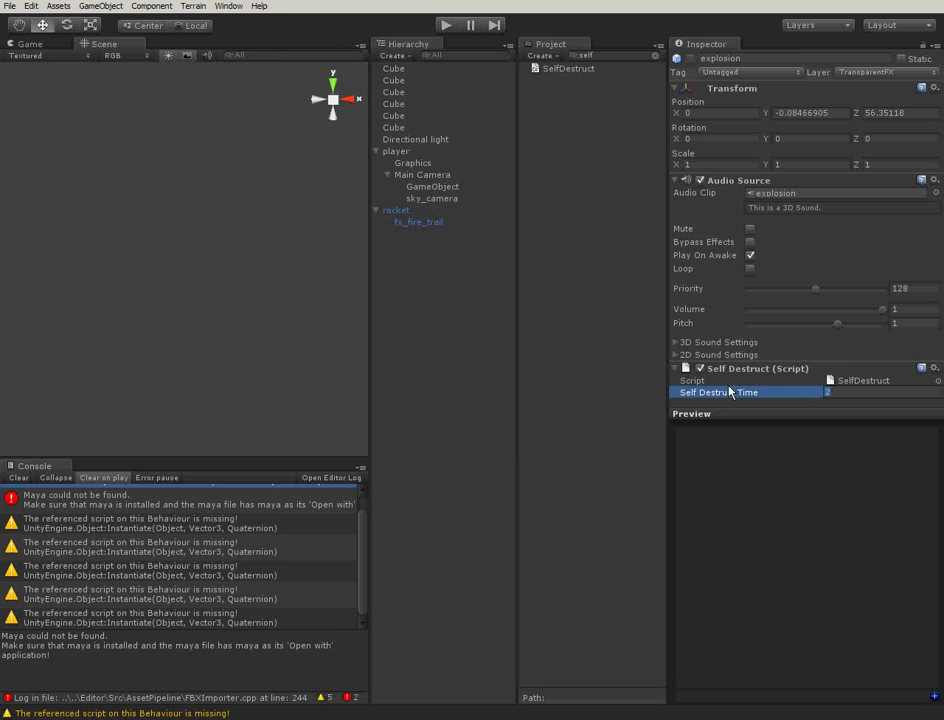
{"action": "type", "text": "1.5"}
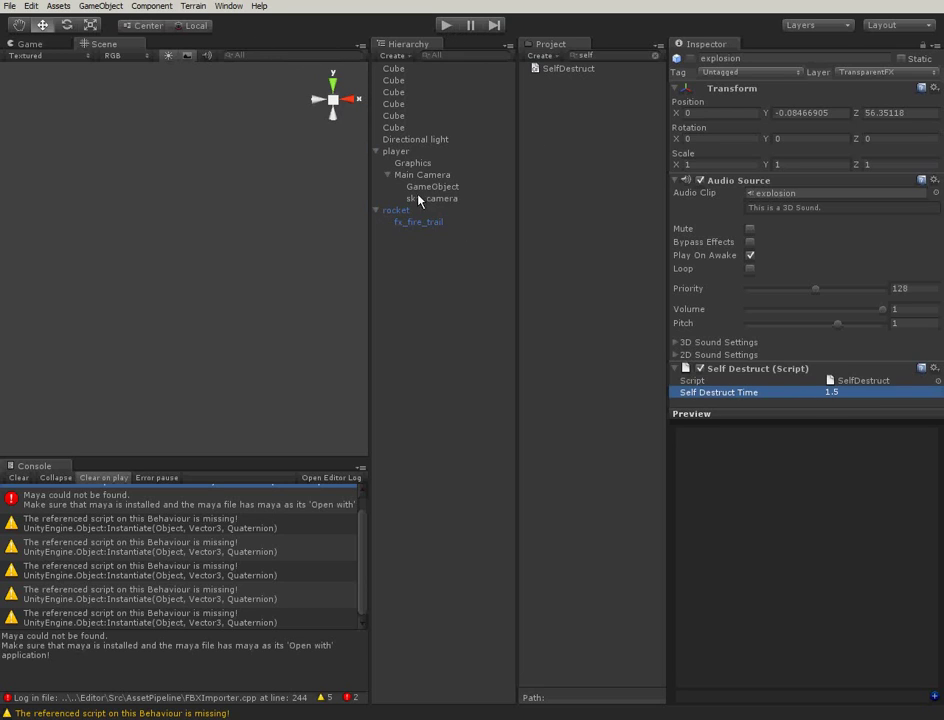
Replace shock_wave_wide_yellow's missing script with SelfDestruct set to 0.4 seconds.
{"action": "left_click", "coordinate": [601, 55]}
{"action": "key", "text": "BackSpace"}
{"action": "key", "text": "BackSpace"}
{"action": "key", "text": "BackSpace"}
{"action": "key", "text": "BackSpace"}
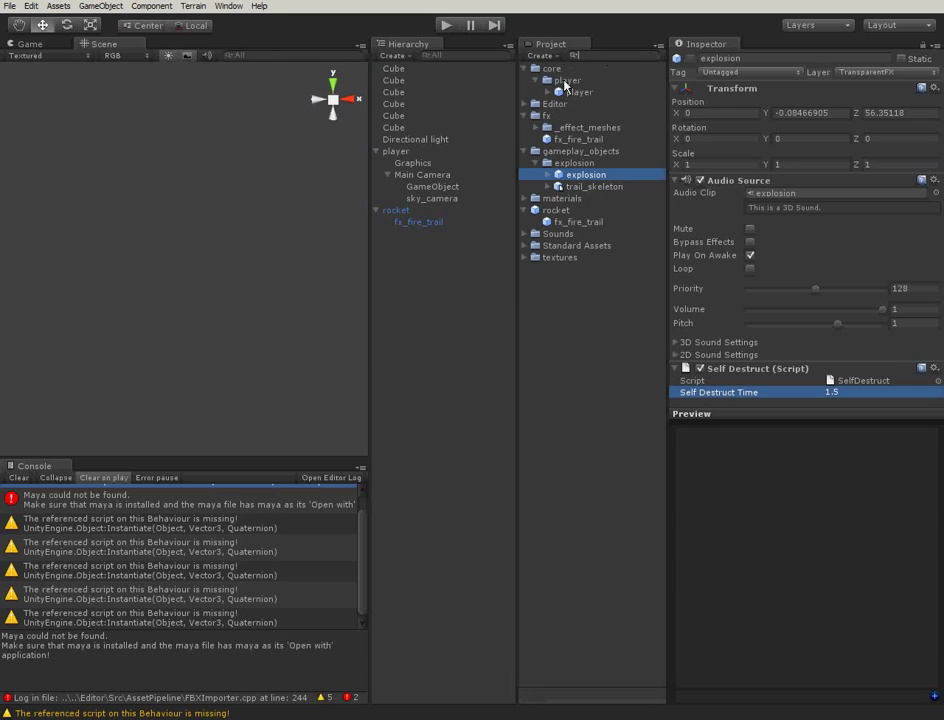
{"action": "left_click", "coordinate": [556, 177]}
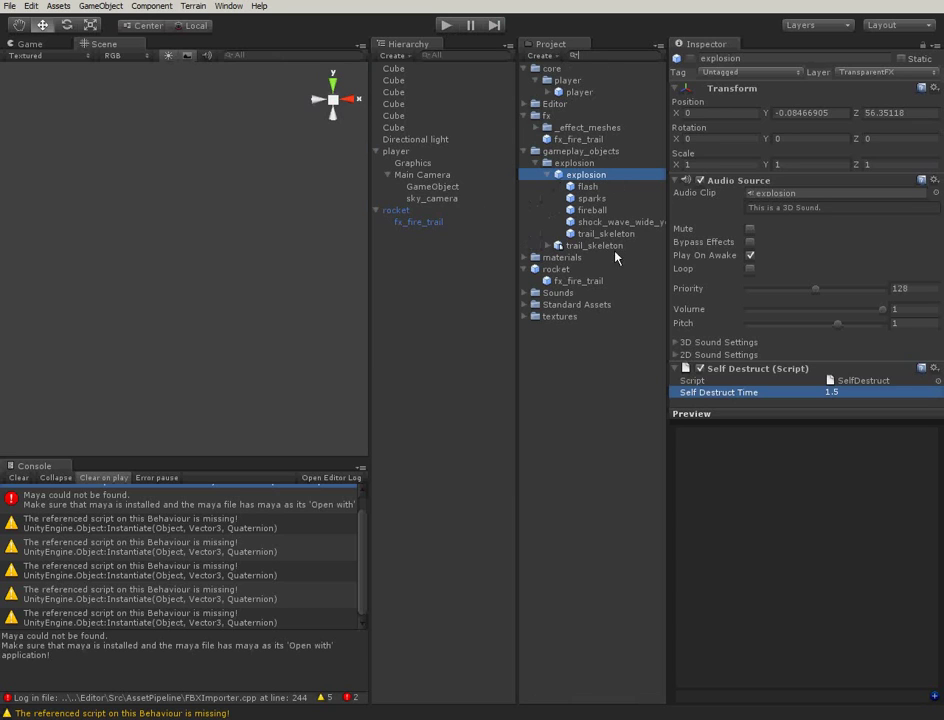
{"action": "left_click", "coordinate": [601, 222]}
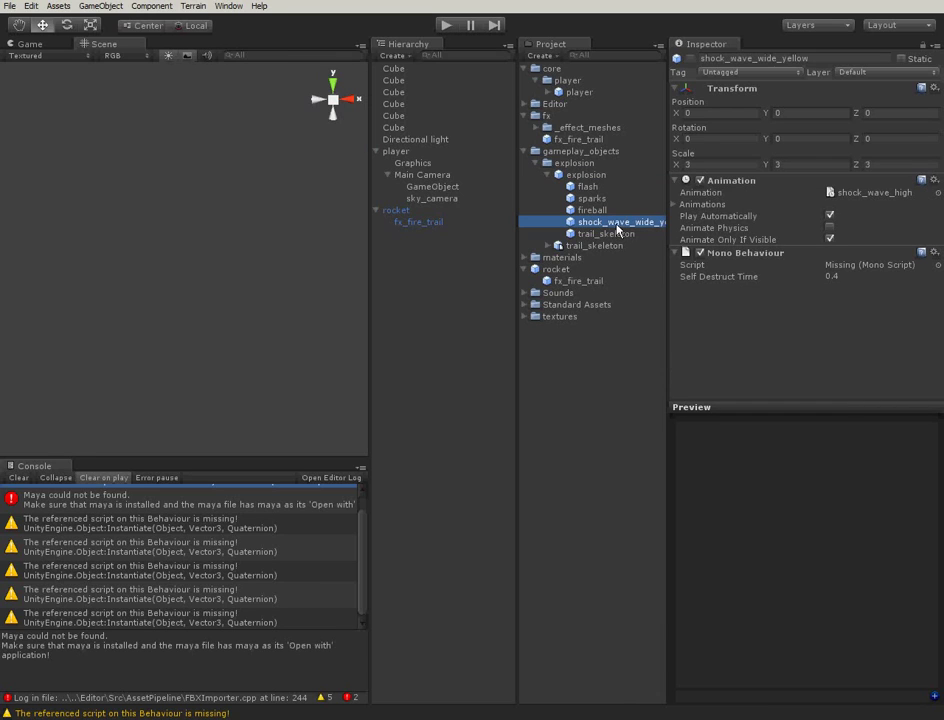
{"action": "left_click", "coordinate": [524, 305]}
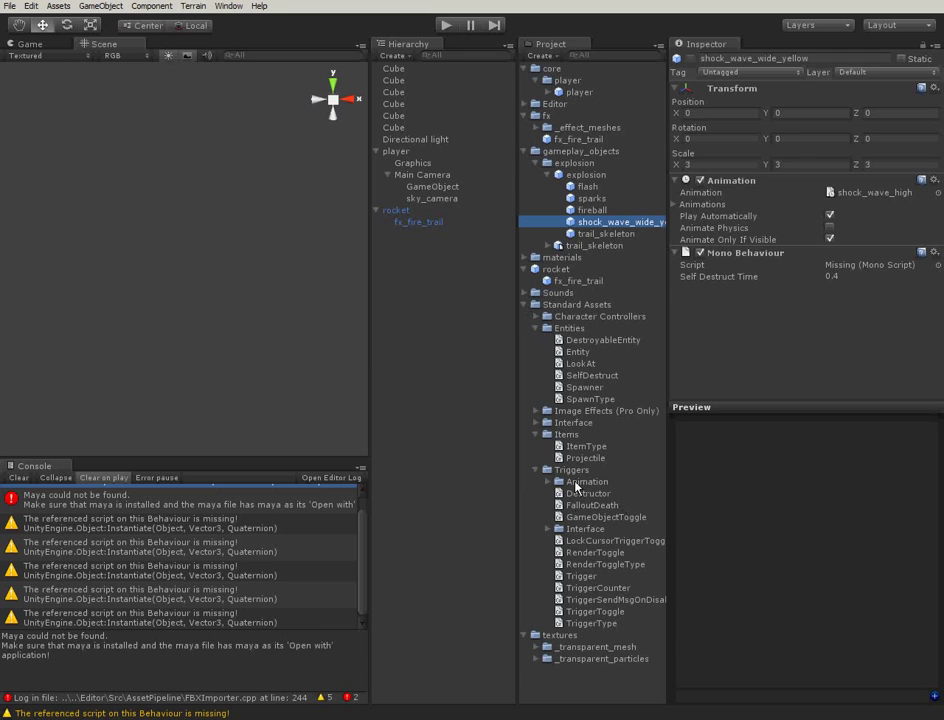
{"action": "left_click", "coordinate": [598, 57]}
{"action": "type", "text": "self"}
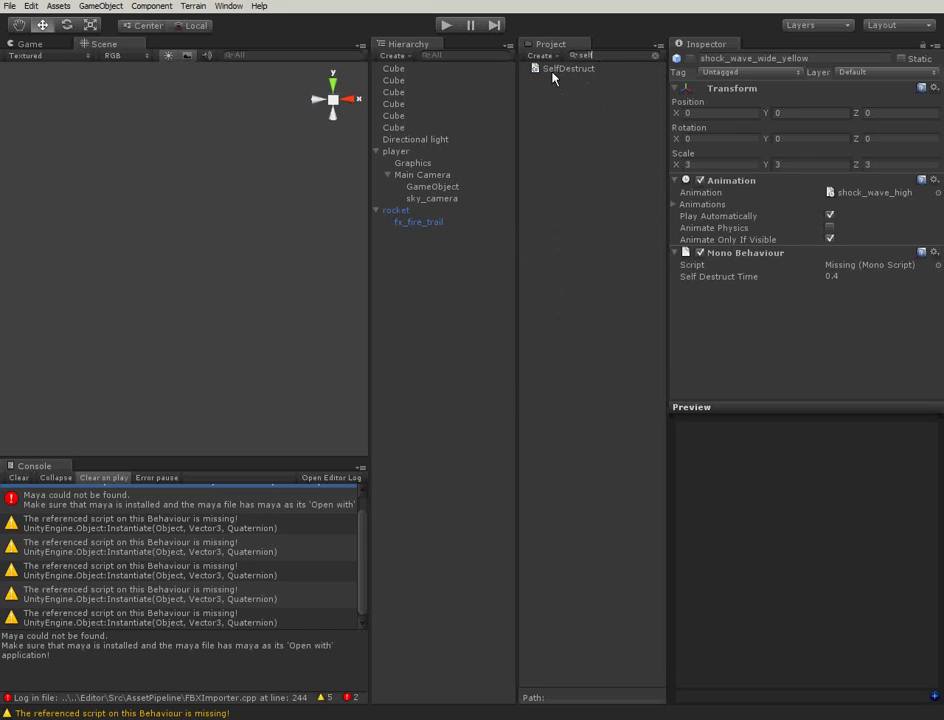
{"action": "left_click_drag", "start_coordinate": [552, 72], "coordinate": [855, 258]}
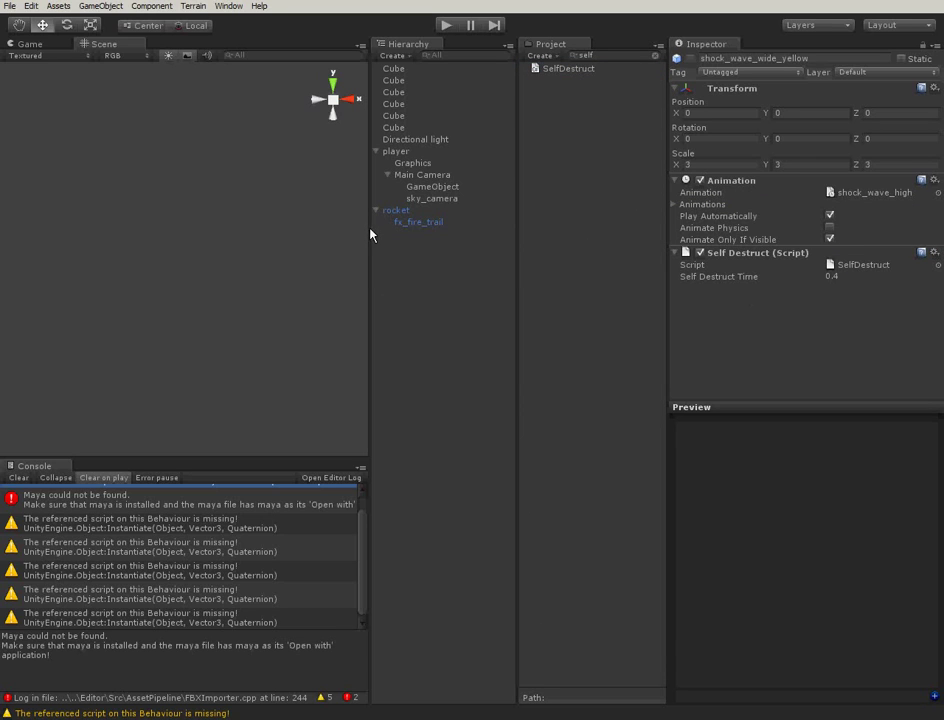
Play the game and fire three rockets to watch the shock waves.
{"action": "left_click", "coordinate": [447, 26]}
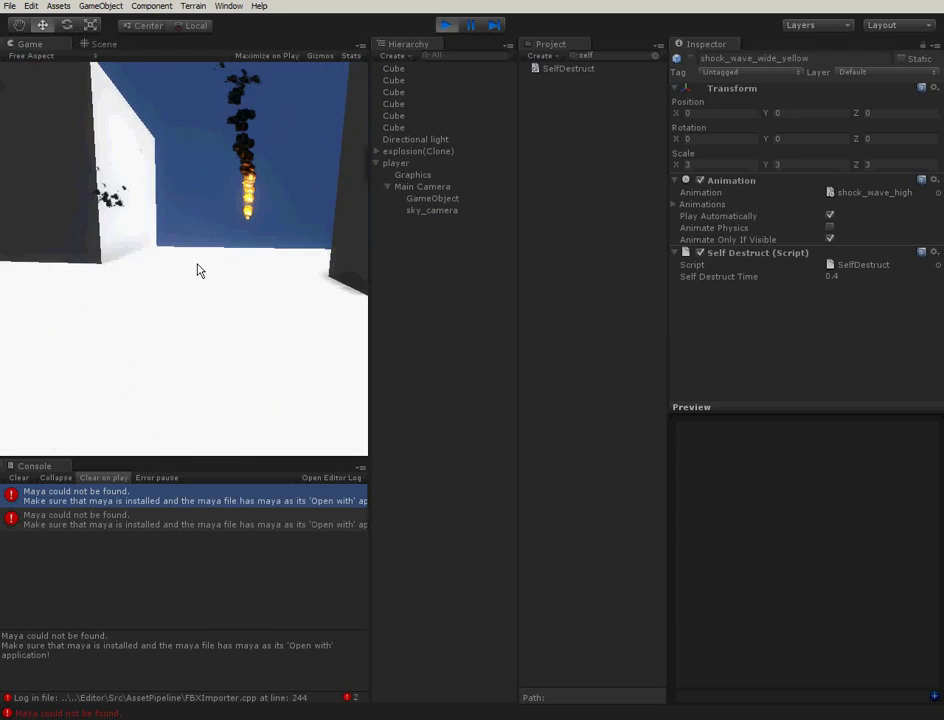
{"action": "left_click", "coordinate": [132, 237]}
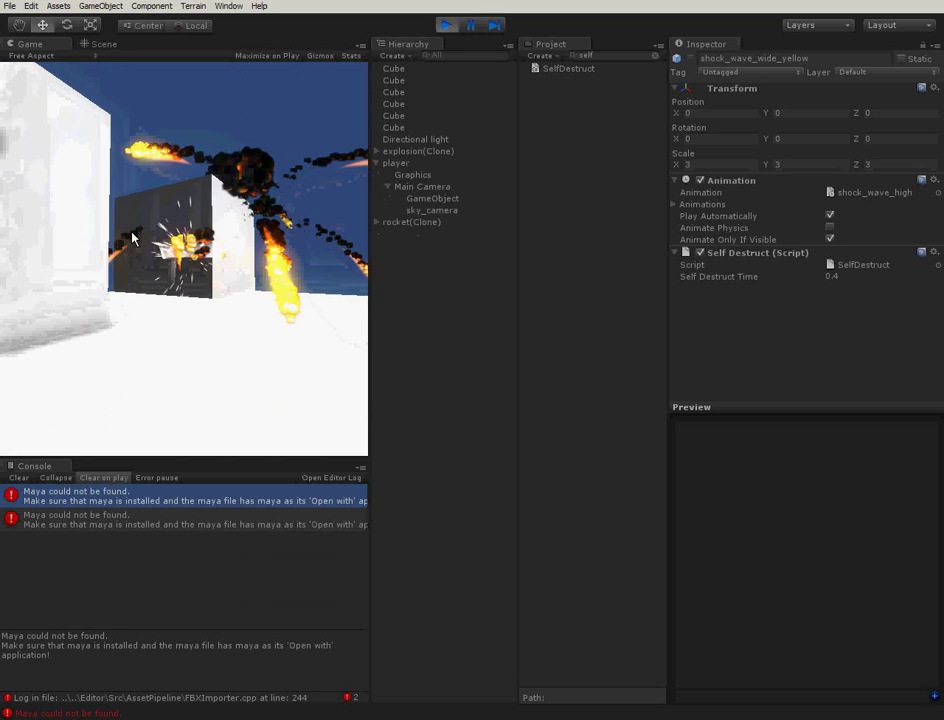
{"action": "left_click", "coordinate": [74, 194]}
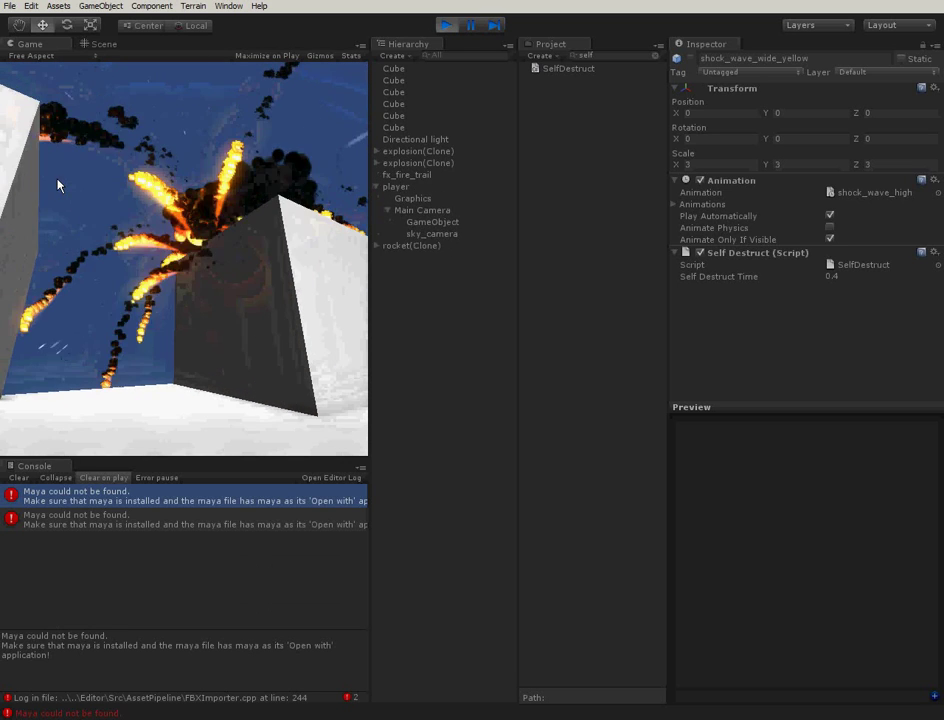
{"action": "left_click", "coordinate": [320, 178]}
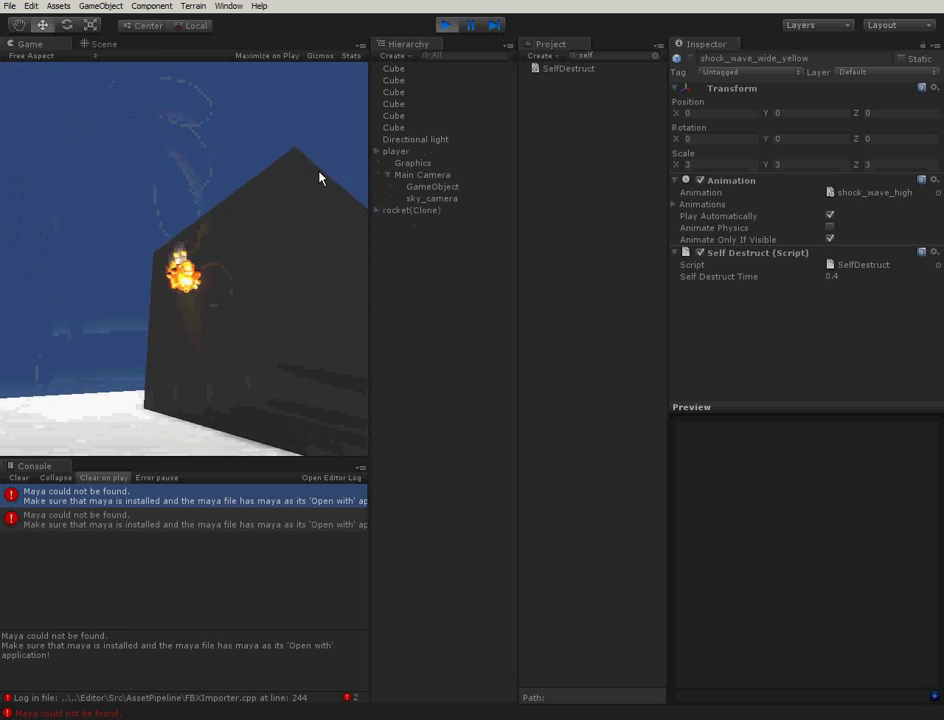